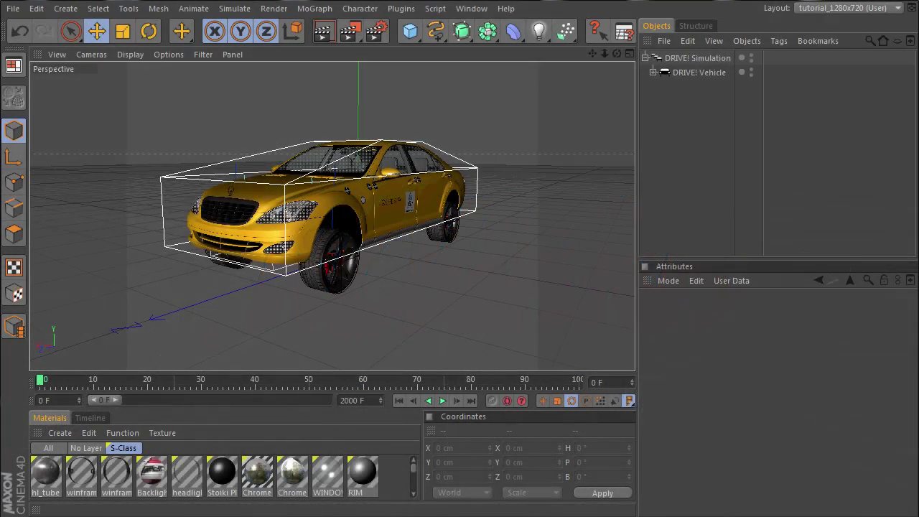
Step: Expand the vehicle hierarchy to check its parts, and add a CRASHBOX tag to DRIVE! Vehicle
{"action": "left_click", "coordinate": [652, 74]}
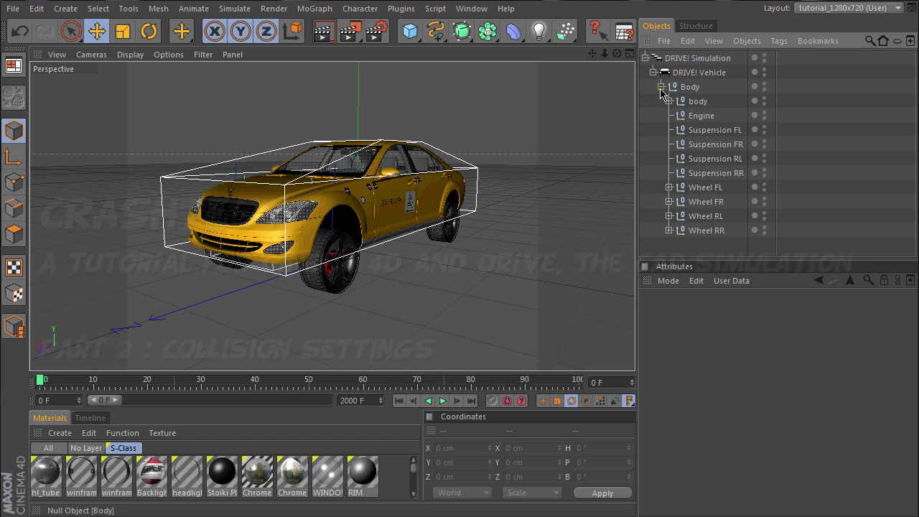
{"action": "left_click", "coordinate": [660, 87]}
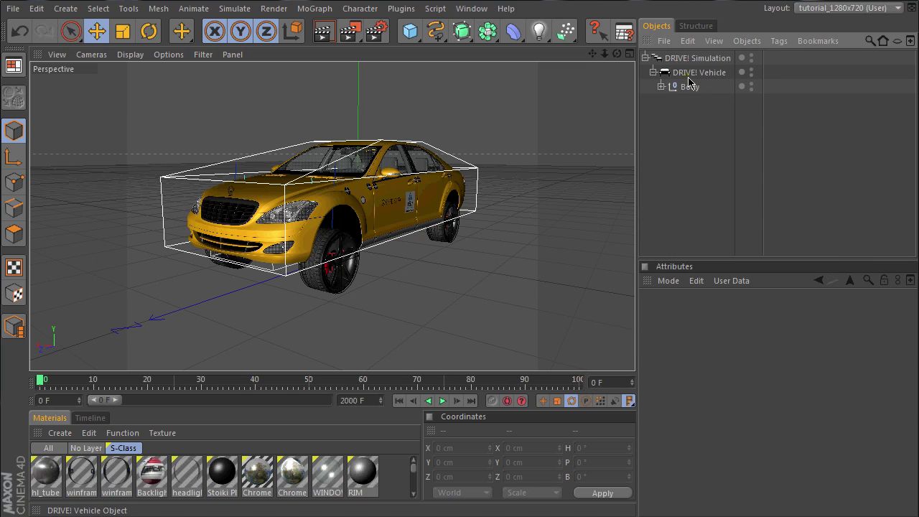
{"action": "left_click", "coordinate": [693, 73]}
{"action": "right_click", "coordinate": [691, 74]}
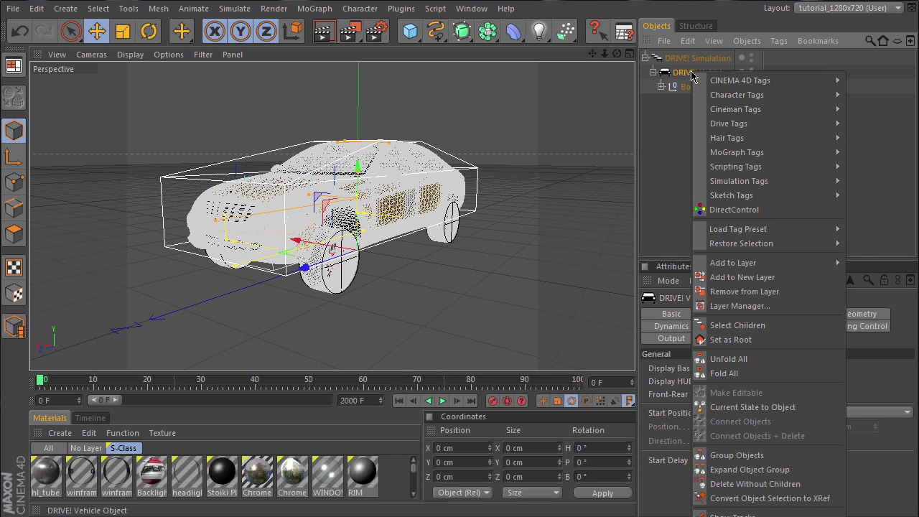
{"action": "mouse_move", "coordinate": [738, 81]}
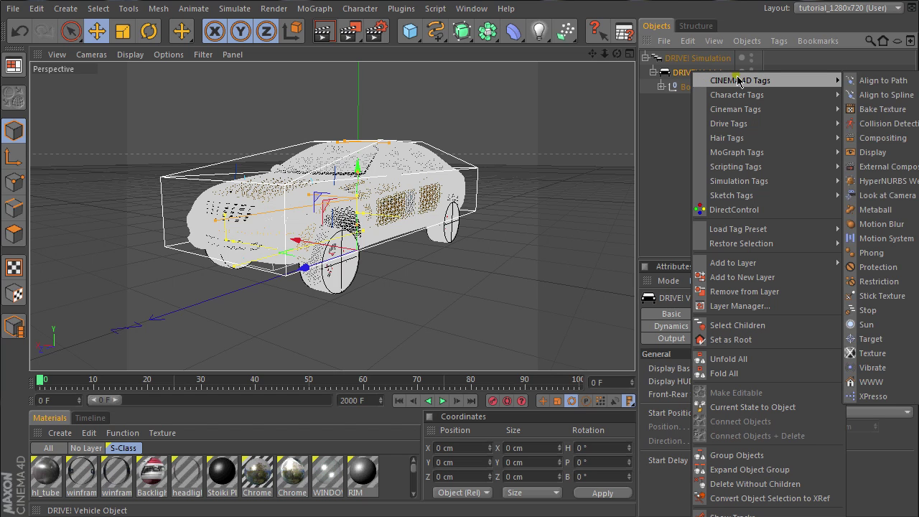
{"action": "mouse_move", "coordinate": [736, 124]}
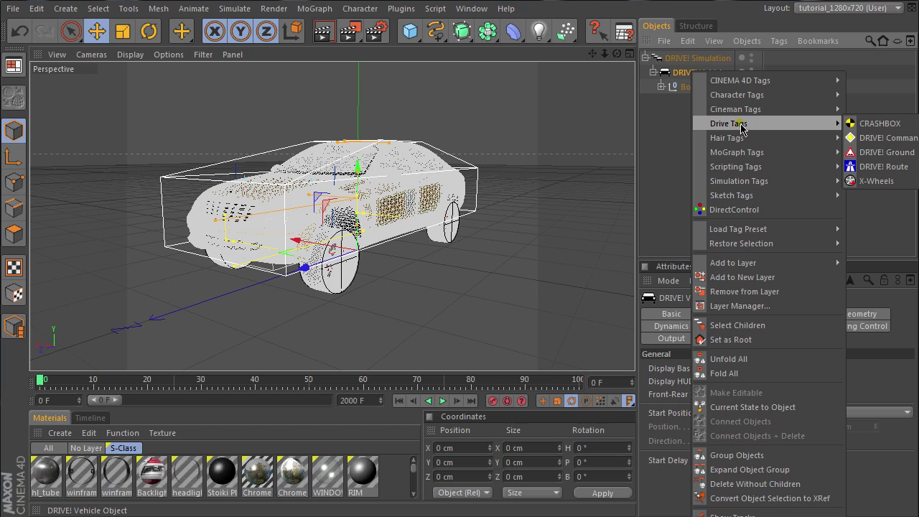
{"action": "left_click", "coordinate": [893, 126]}
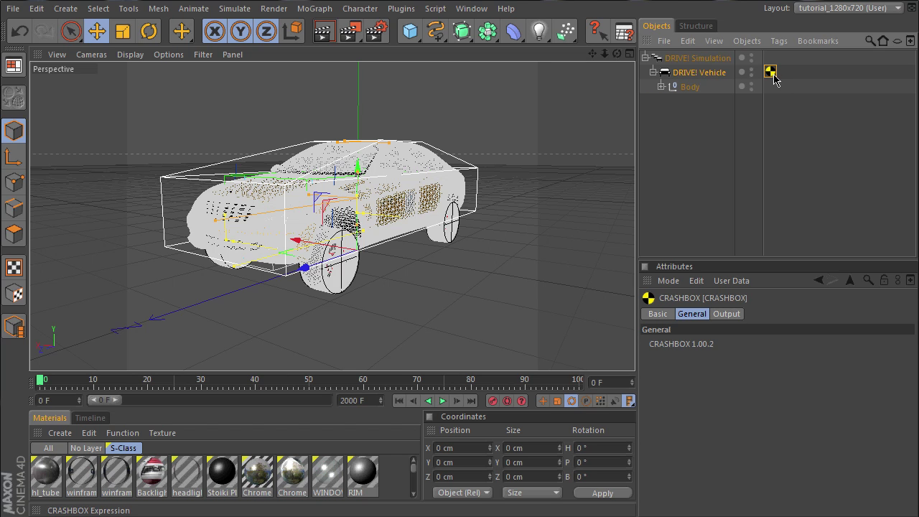
Step: Switch the viewport to the Top view and create a collision detection shape for DRIVE! Vehicle
{"action": "left_click", "coordinate": [685, 78]}
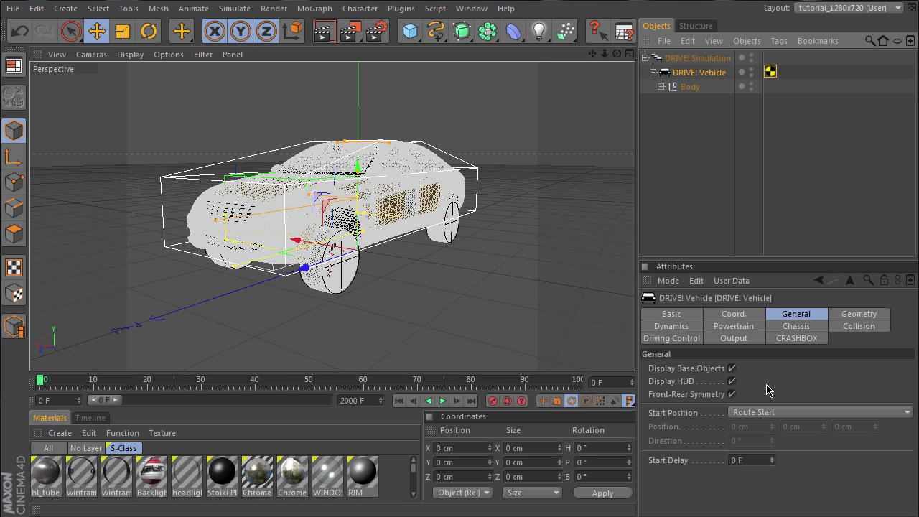
{"action": "left_click", "coordinate": [859, 328]}
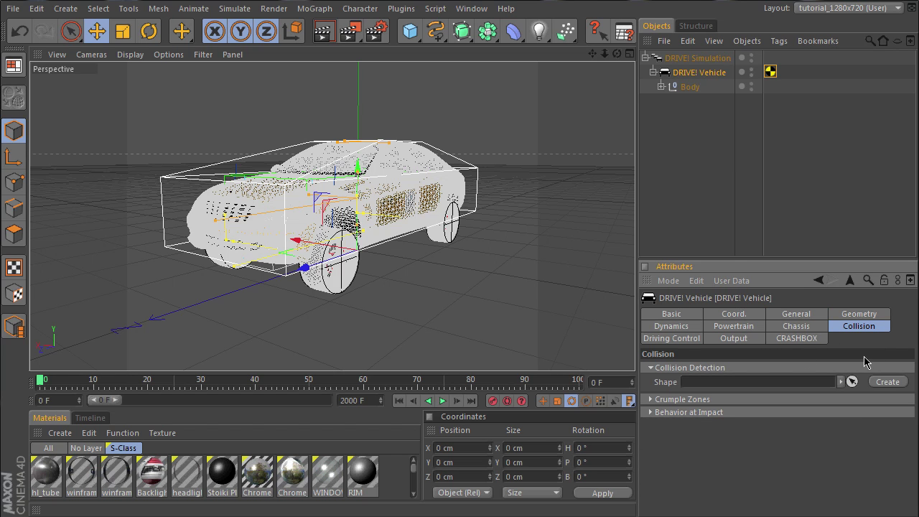
{"action": "left_click_drag", "start_coordinate": [750, 260], "coordinate": [750, 240]}
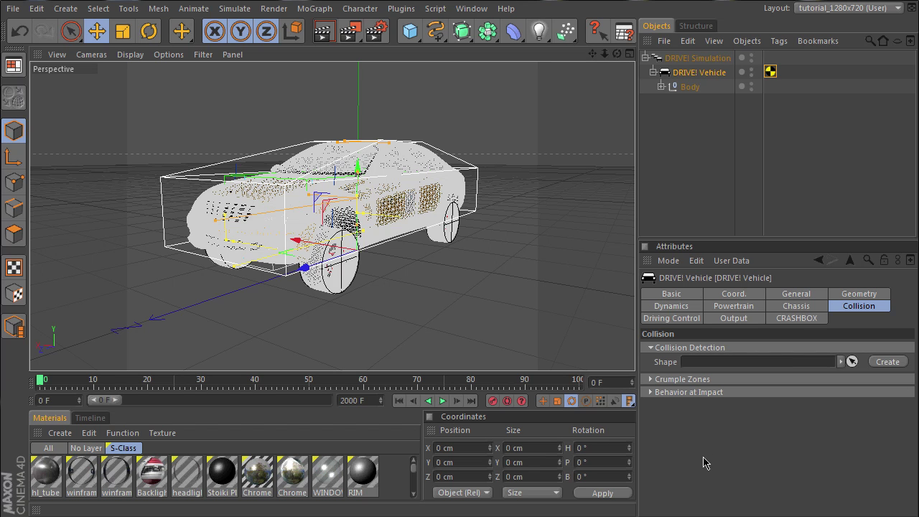
{"action": "left_click", "coordinate": [628, 56]}
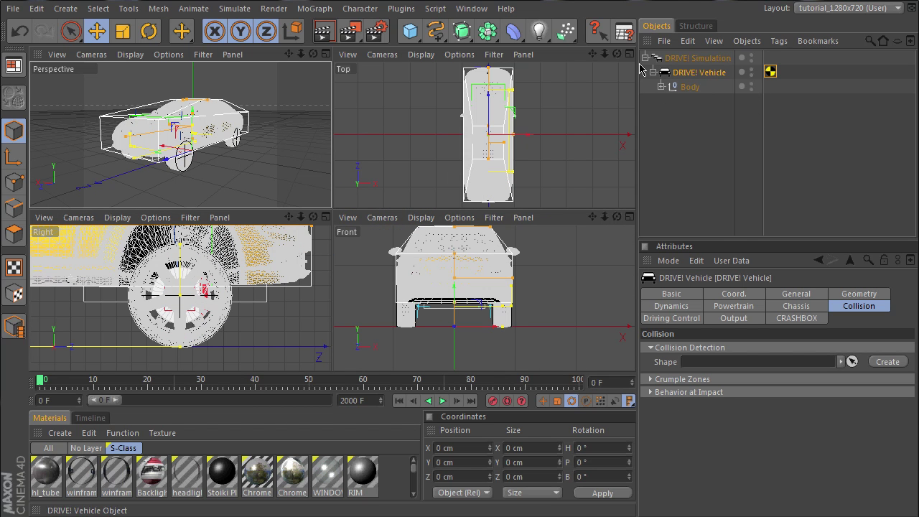
{"action": "left_click", "coordinate": [628, 55]}
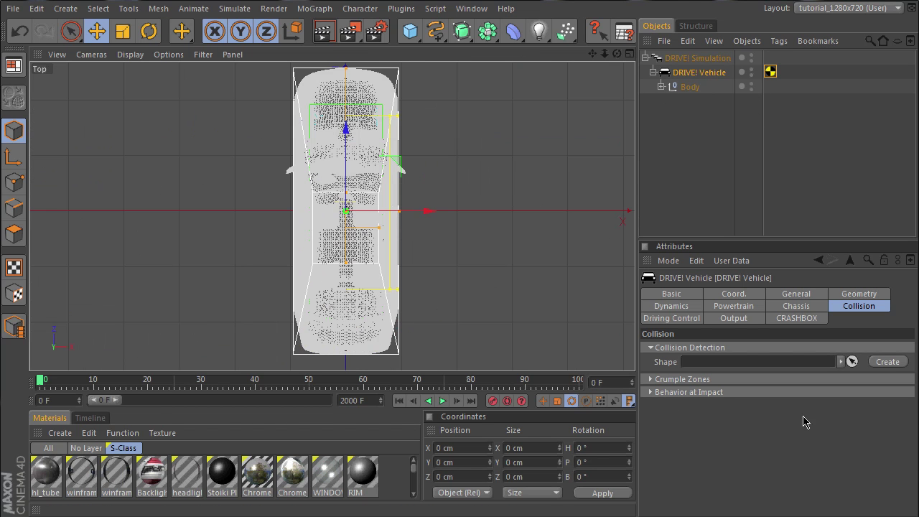
{"action": "left_click", "coordinate": [887, 362]}
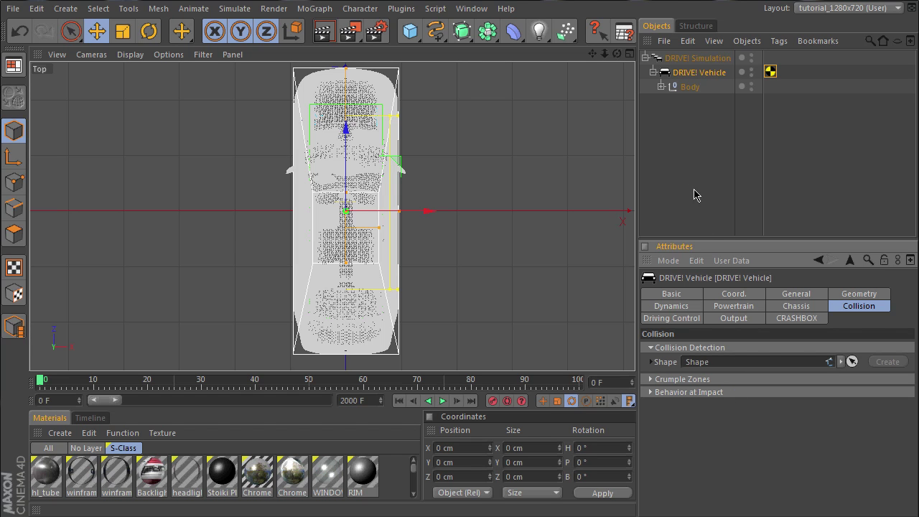
Step: Force the Shape spline in the Collision group visible in the editor and hide the body object nested inside Body
{"action": "left_click", "coordinate": [660, 87]}
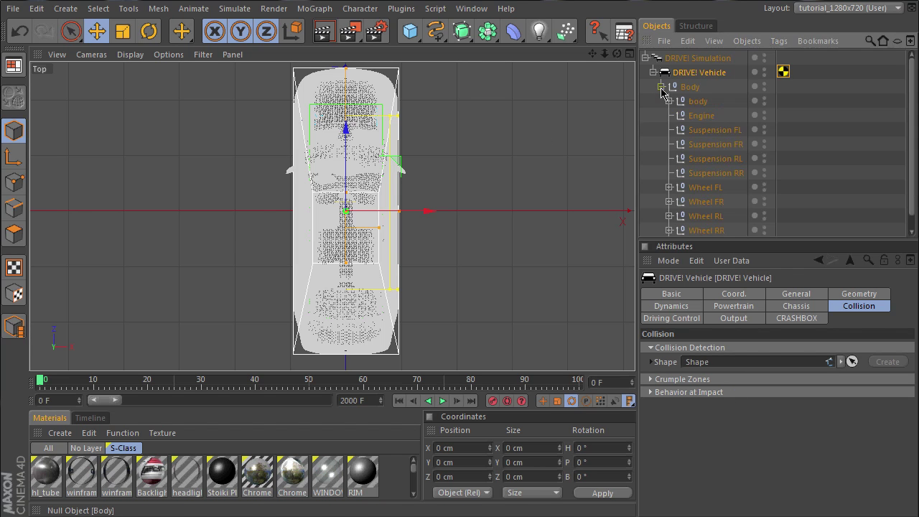
{"action": "left_click", "coordinate": [764, 70]}
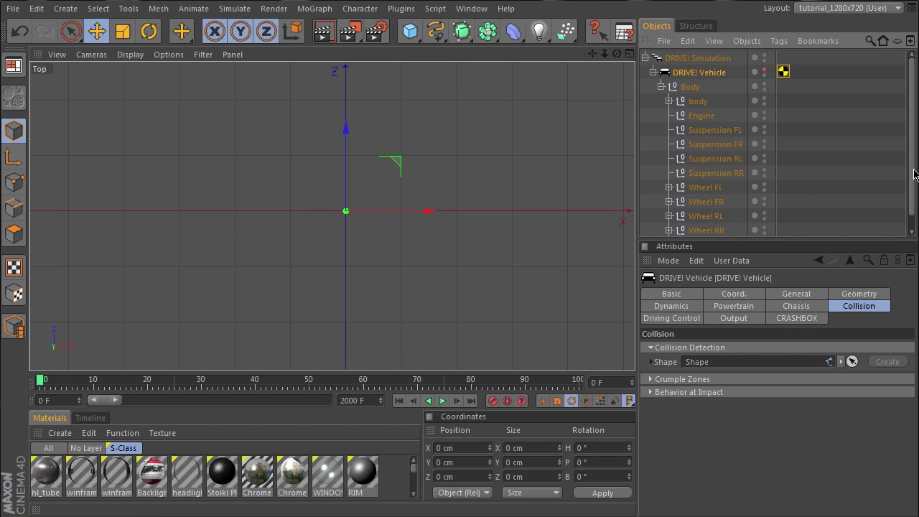
{"action": "scroll", "coordinate": [913, 174], "scroll_direction": "down", "scroll_amount": 1}
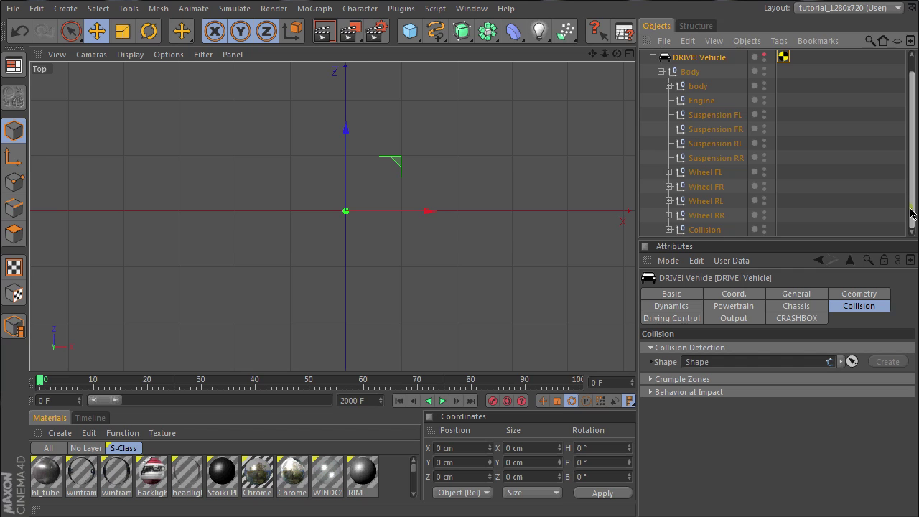
{"action": "left_click", "coordinate": [669, 230]}
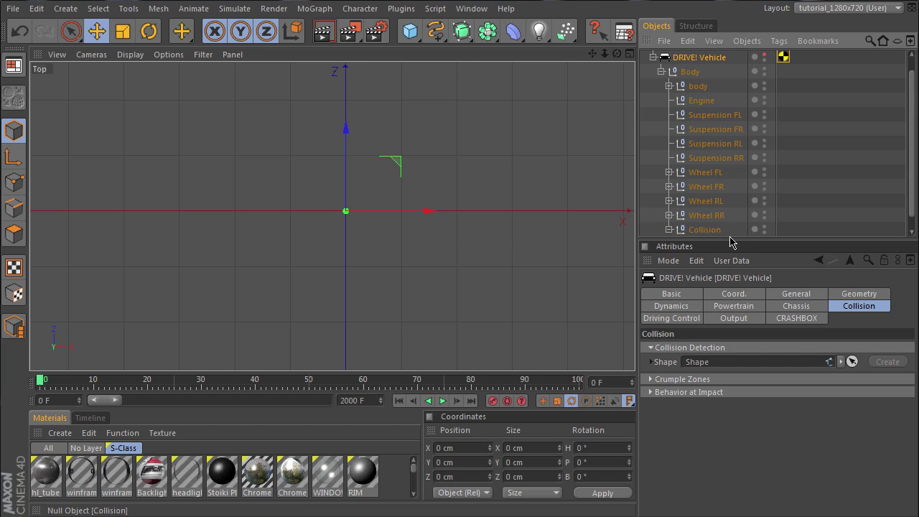
{"action": "left_click_drag", "start_coordinate": [729, 242], "coordinate": [737, 324]}
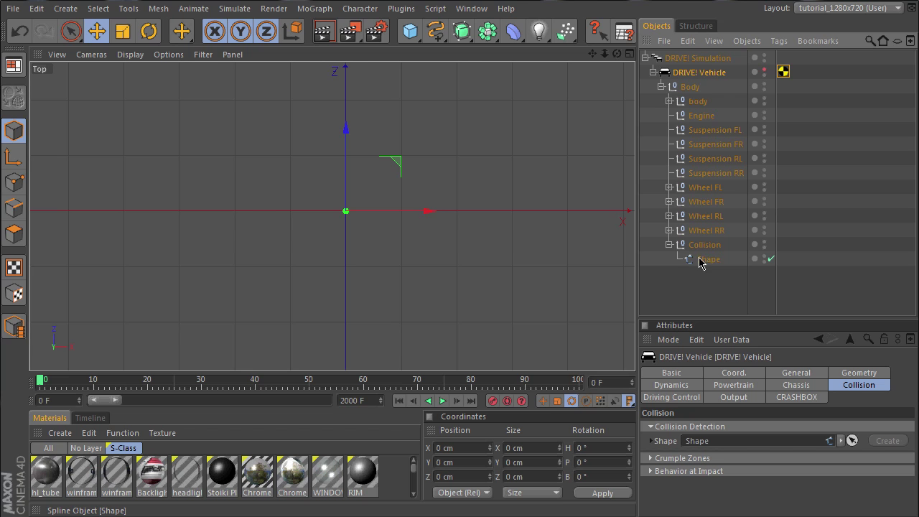
{"action": "left_click", "coordinate": [764, 257]}
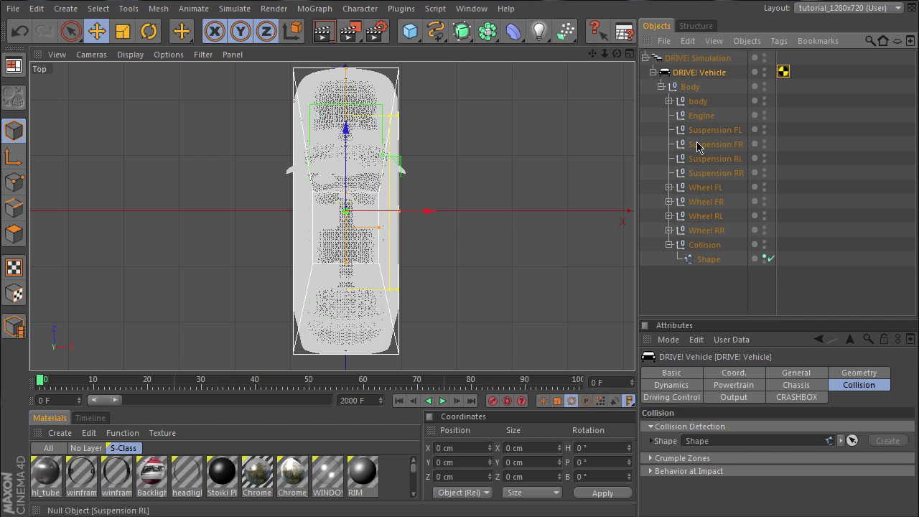
{"action": "left_click", "coordinate": [764, 98]}
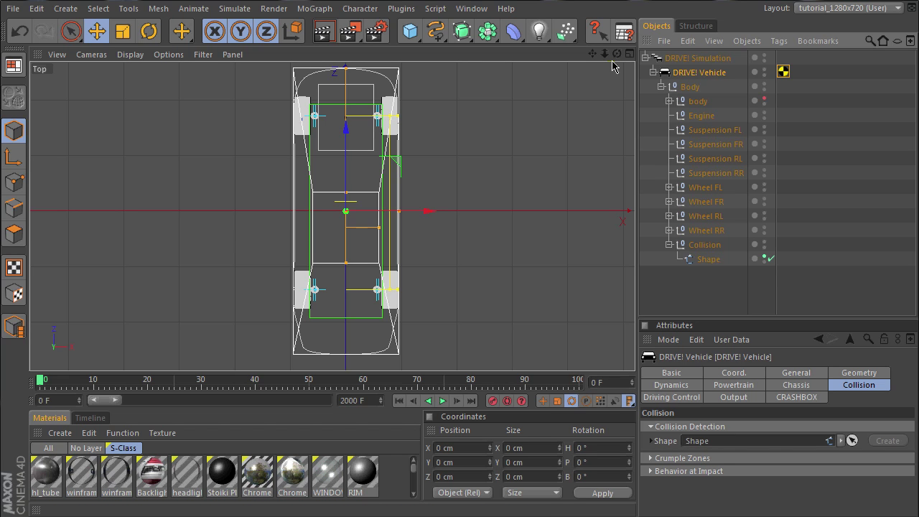
Step: Reveal the vehicle's crumple zone settings and set the front maximum deformation to 80 cm
{"action": "left_click", "coordinate": [651, 427]}
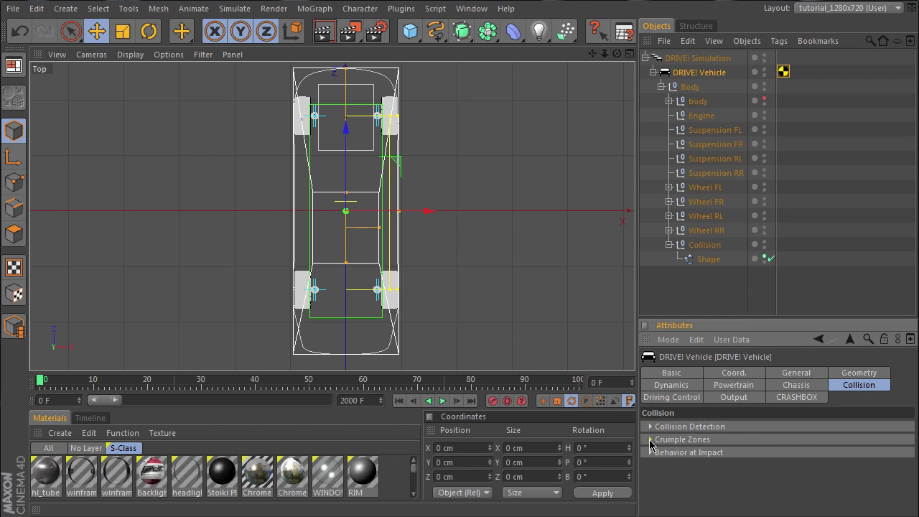
{"action": "left_click", "coordinate": [650, 440]}
{"action": "left_click_drag", "start_coordinate": [778, 319], "coordinate": [779, 269]}
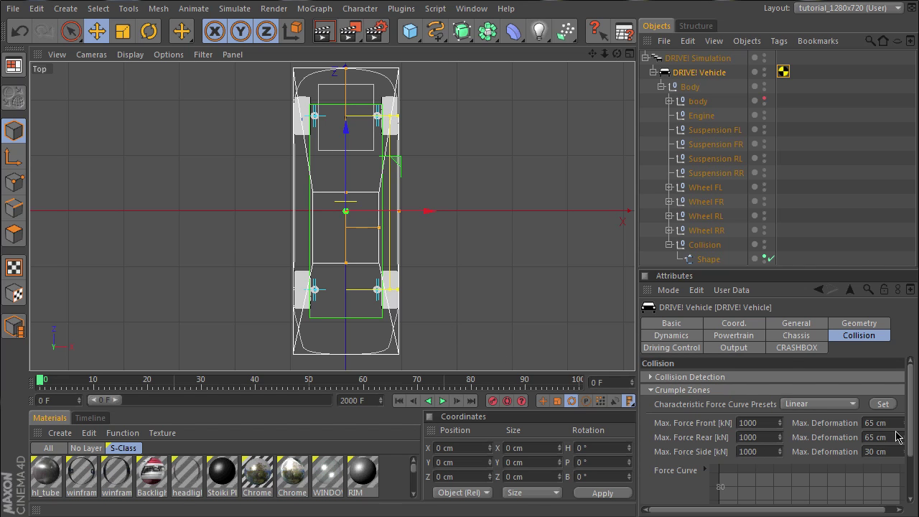
{"action": "left_click_drag", "start_coordinate": [895, 423], "coordinate": [865, 425]}
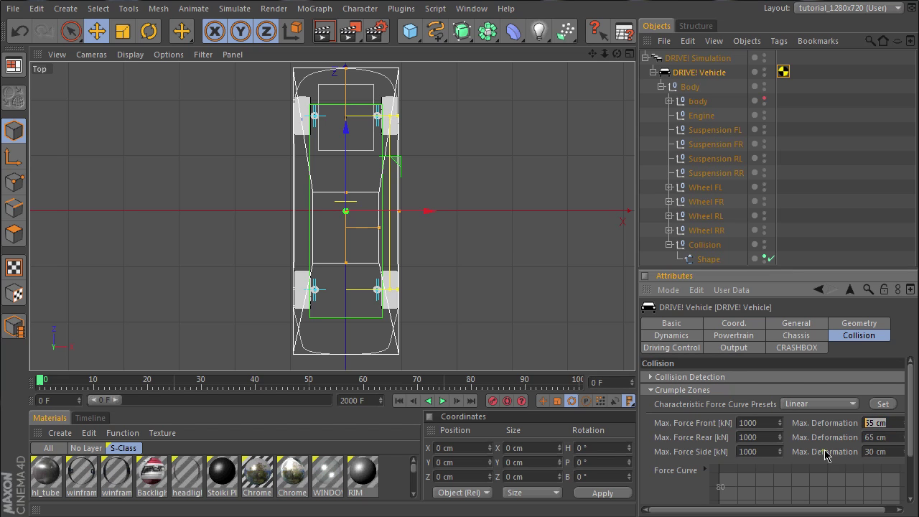
{"action": "type", "text": "80"}
{"action": "key", "text": "Return"}
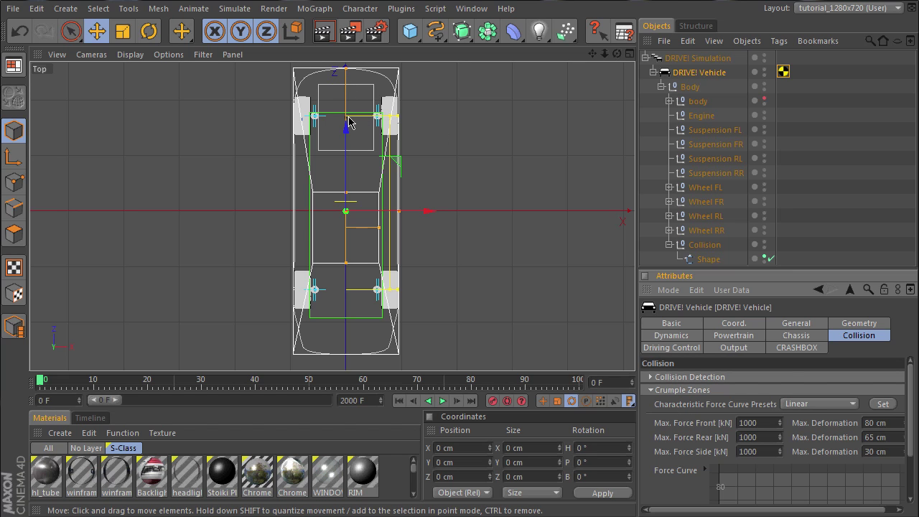
Step: Set the front crumple zone's maximum deformation back to 65 cm
{"action": "double_click", "coordinate": [892, 425]}
{"action": "type", "text": "65"}
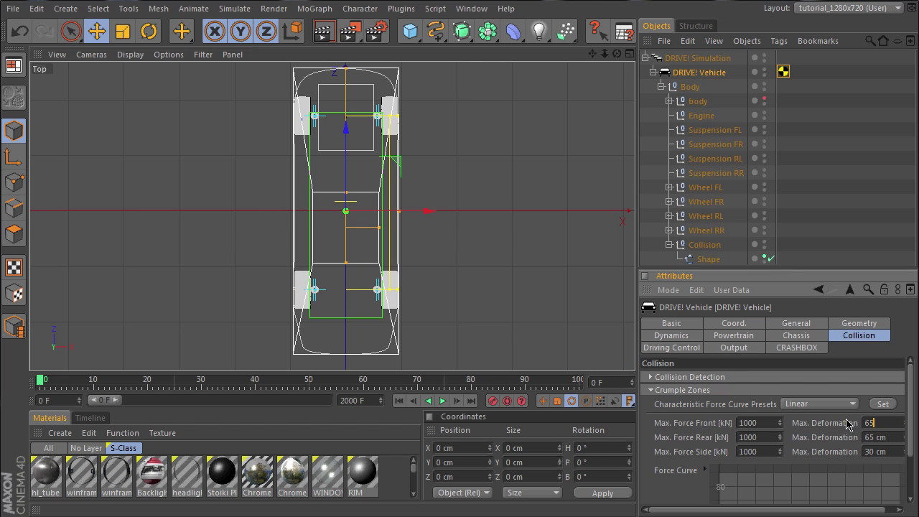
{"action": "key", "text": "Return"}
Step: Expand the crumple zone's force curve and apply the Hyperbola characteristic force curve preset
{"action": "left_click_drag", "start_coordinate": [749, 273], "coordinate": [735, 173]}
{"action": "left_click", "coordinate": [704, 369]}
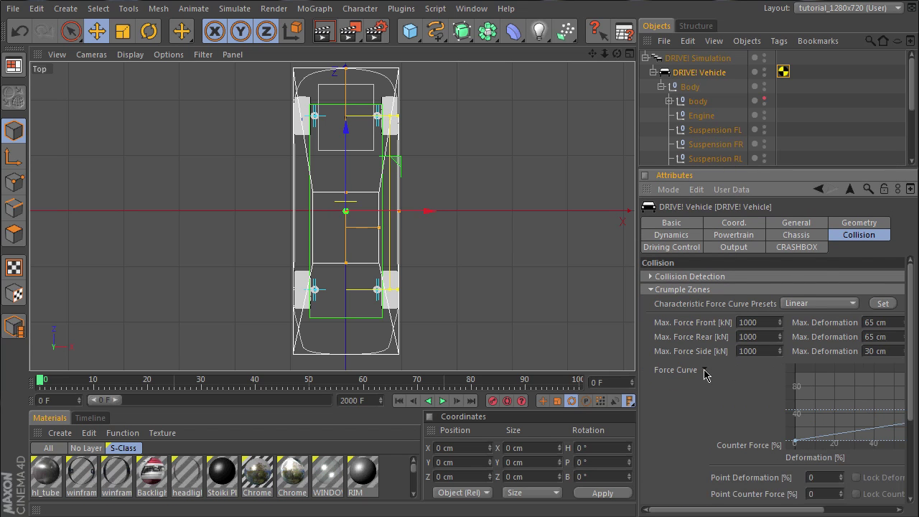
{"action": "left_click_drag", "start_coordinate": [777, 509], "coordinate": [849, 513]}
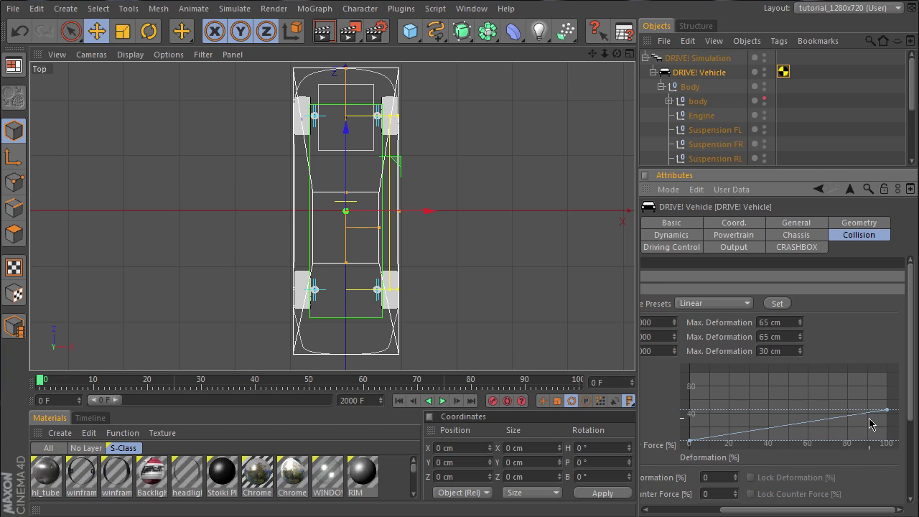
{"action": "left_click", "coordinate": [746, 303]}
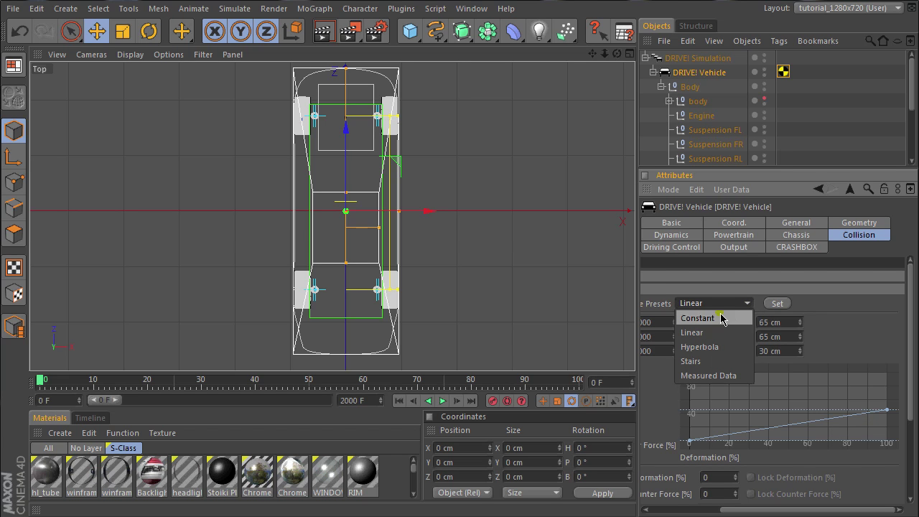
{"action": "left_click", "coordinate": [721, 346]}
{"action": "left_click", "coordinate": [778, 302]}
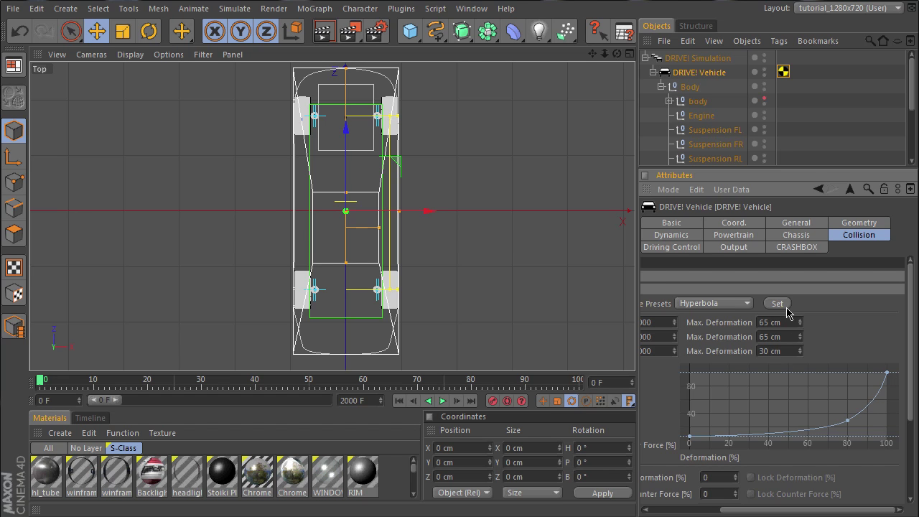
Step: Apply the Linear characteristic force curve preset to the crumple zones again
{"action": "left_click", "coordinate": [733, 305]}
{"action": "left_click", "coordinate": [692, 332]}
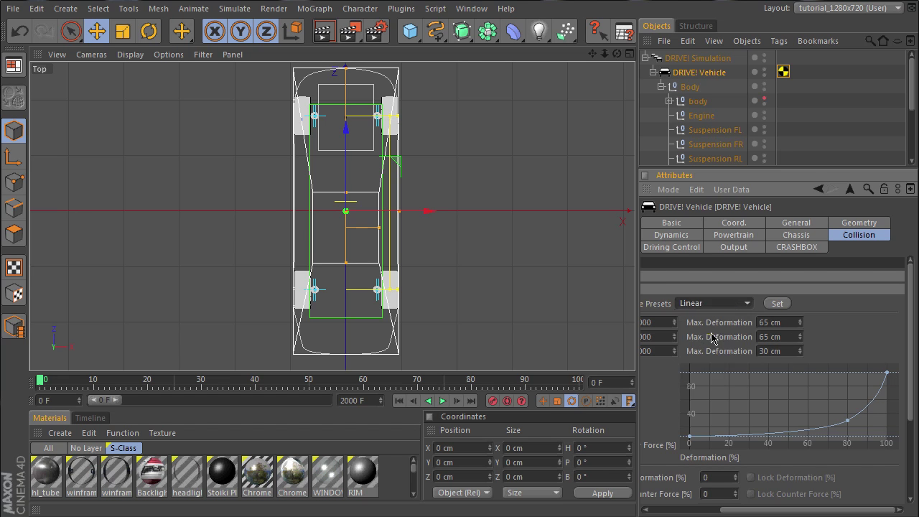
{"action": "left_click", "coordinate": [777, 303]}
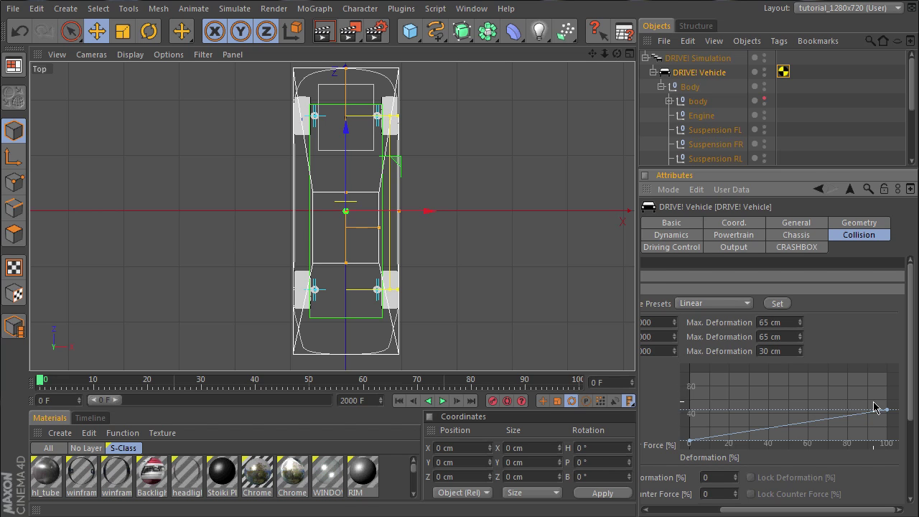
Step: Collapse the vehicle's crumple zone settings and reveal its behavior at impact settings
{"action": "left_click_drag", "start_coordinate": [807, 508], "coordinate": [786, 508]}
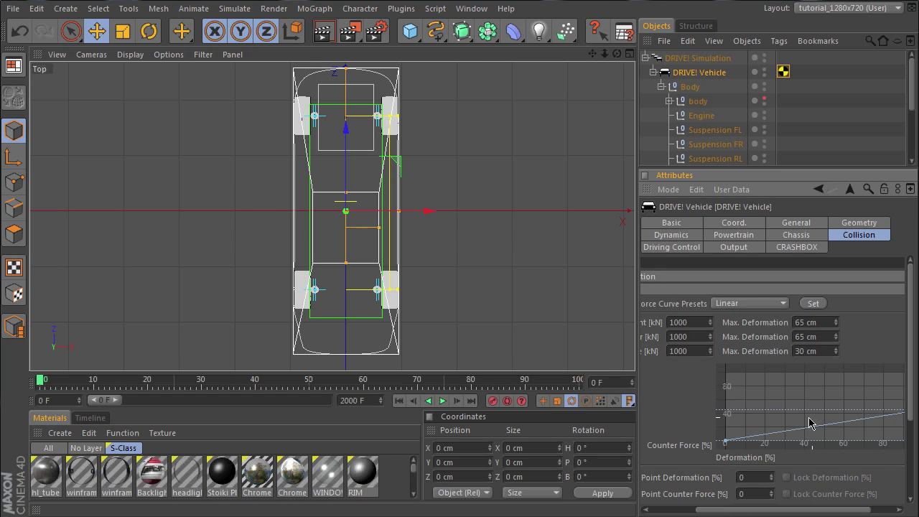
{"action": "left_click_drag", "start_coordinate": [809, 511], "coordinate": [794, 510]}
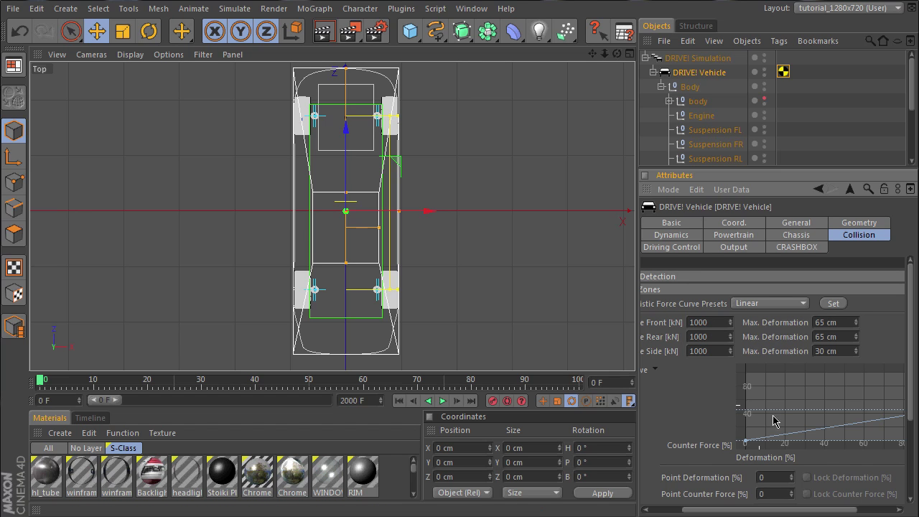
{"action": "left_click_drag", "start_coordinate": [800, 512], "coordinate": [764, 511]}
{"action": "left_click", "coordinate": [650, 289]}
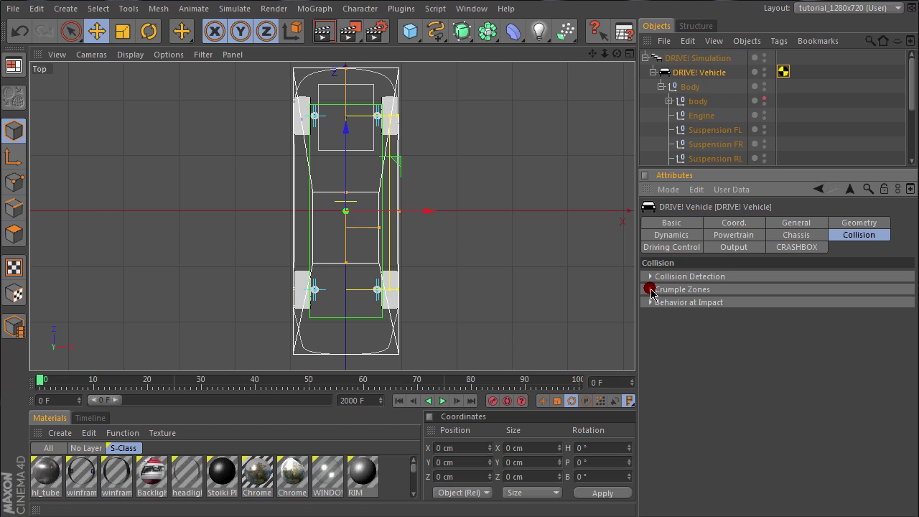
{"action": "left_click", "coordinate": [650, 302]}
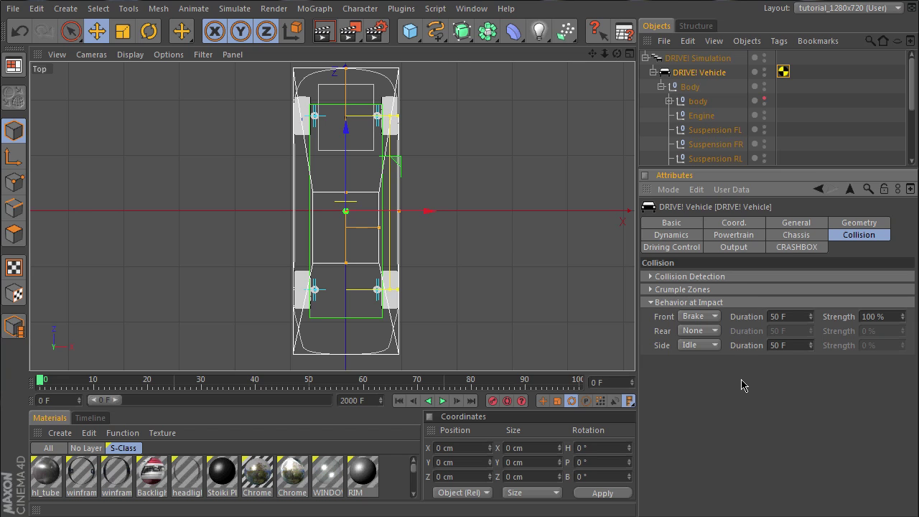
Step: Try None as the vehicle's front impact behavior, and settle on Idle
{"action": "left_click", "coordinate": [715, 317]}
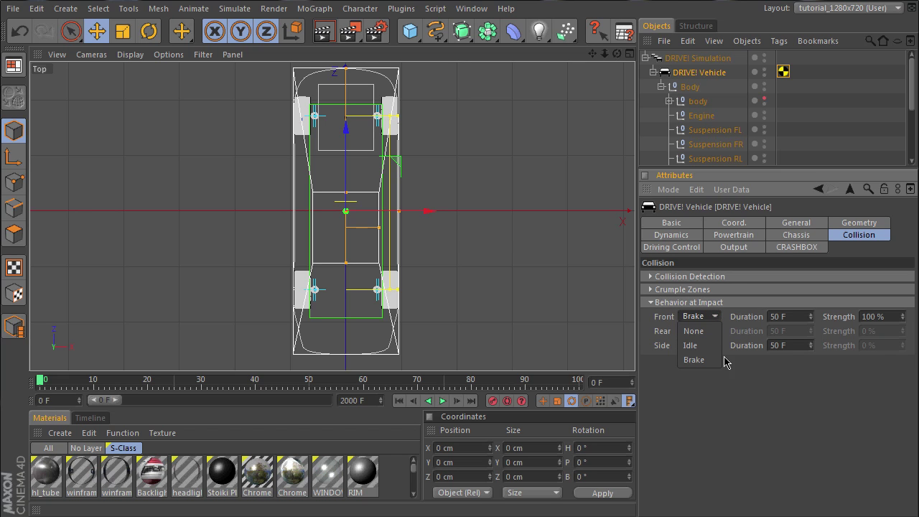
{"action": "left_click", "coordinate": [711, 330]}
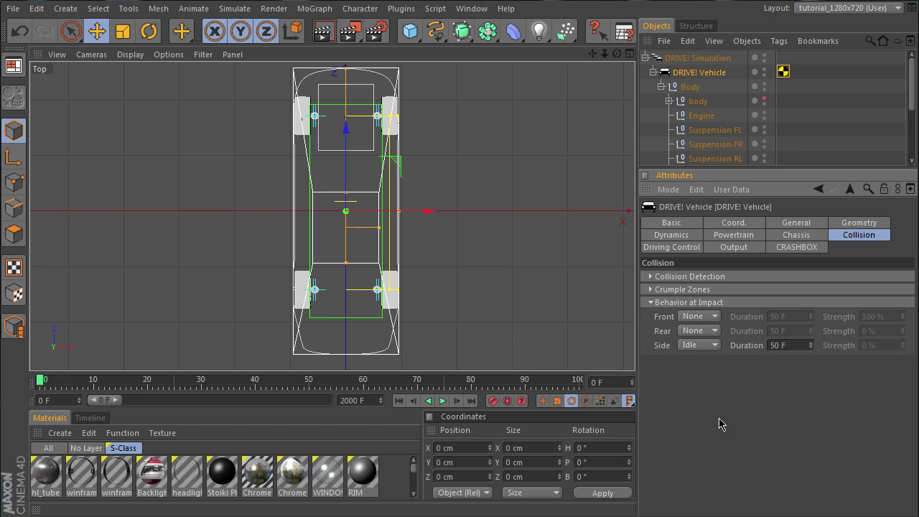
{"action": "left_click", "coordinate": [712, 318]}
{"action": "left_click", "coordinate": [693, 345]}
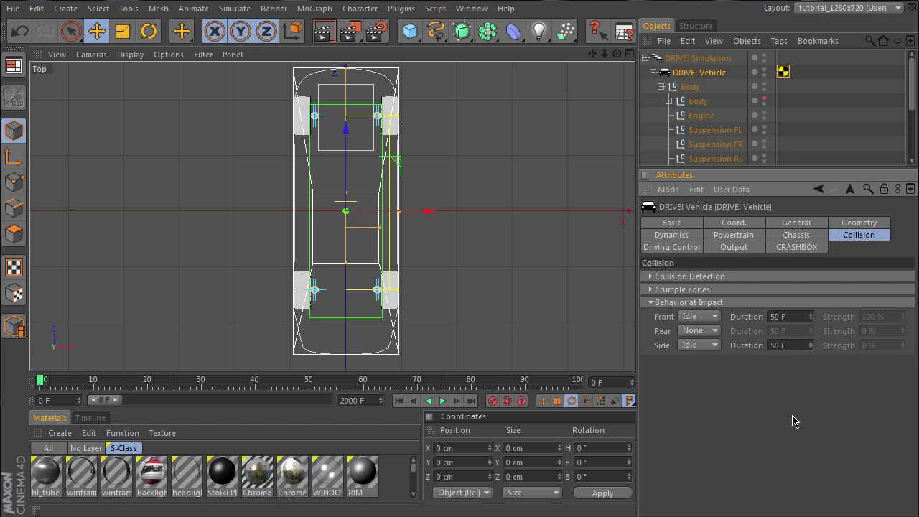
Step: Set the duration of the front impact behavior to 10 F and collapse the behavior at impact settings
{"action": "double_click", "coordinate": [789, 316]}
{"action": "type", "text": "10"}
{"action": "left_click", "coordinate": [650, 303]}
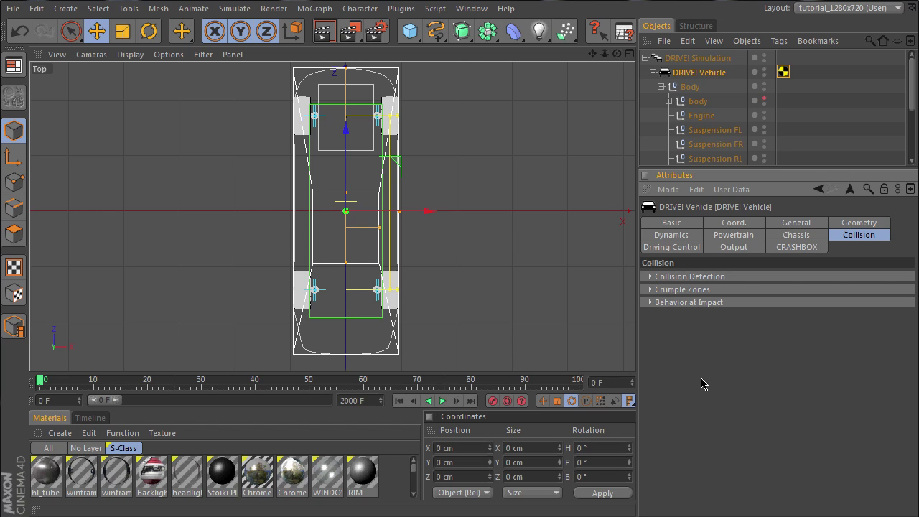
{"action": "key", "text": "0"}
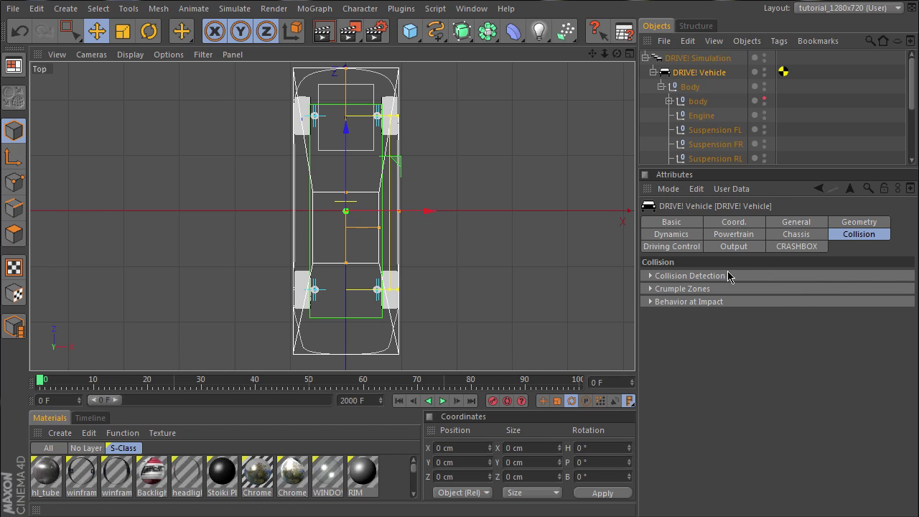
Step: Create a route object group in the vehicle's driving control and add a speed point to the route
{"action": "left_click", "coordinate": [671, 247]}
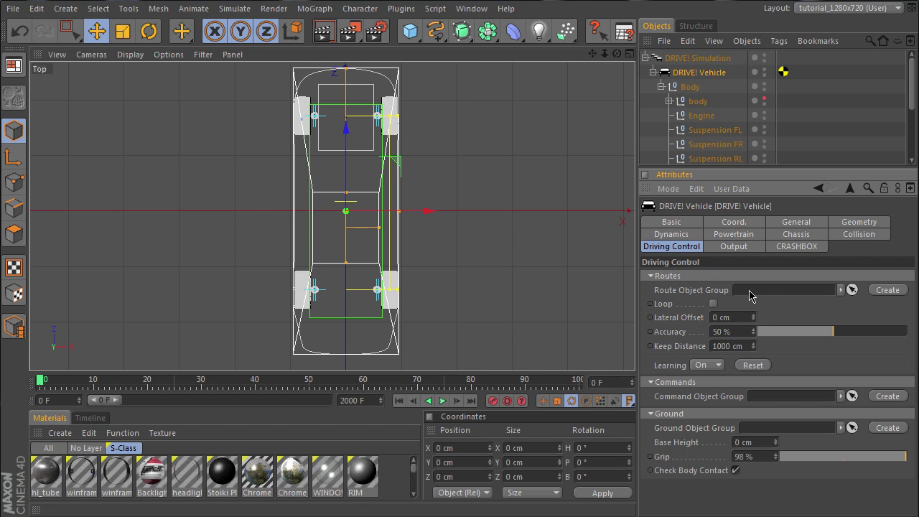
{"action": "left_click", "coordinate": [888, 290]}
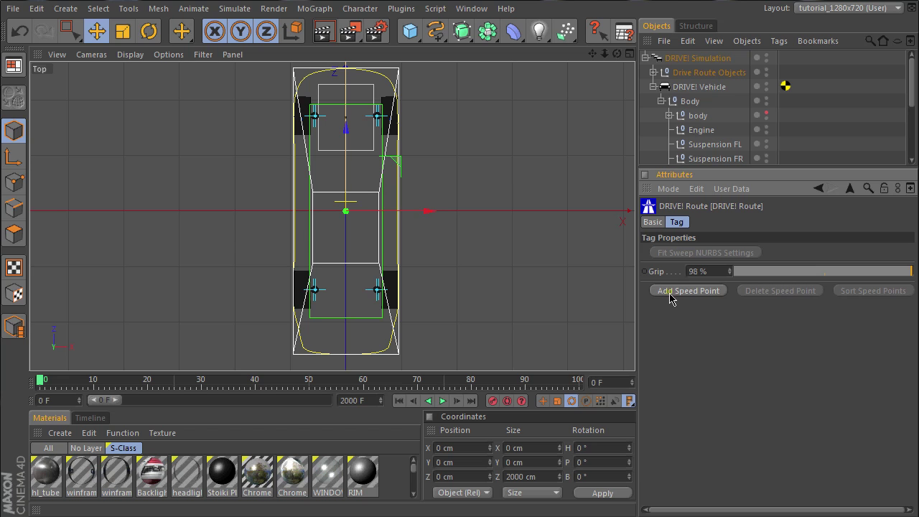
{"action": "left_click", "coordinate": [673, 292]}
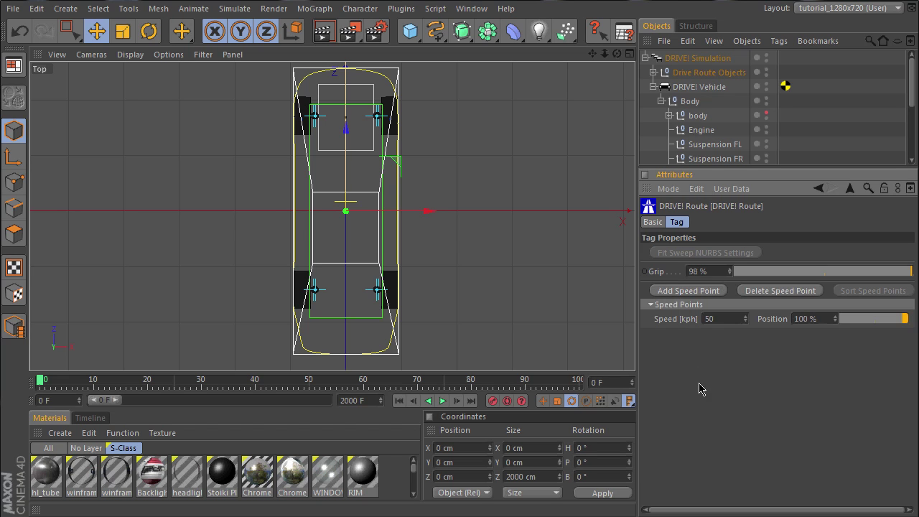
Step: Set the route's speed point to 100 kph and the route's grip to 70 %
{"action": "double_click", "coordinate": [708, 318]}
{"action": "type", "text": "100"}
{"action": "left_click", "coordinate": [697, 272]}
{"action": "type", "text": "70"}
{"action": "key", "text": "Return"}
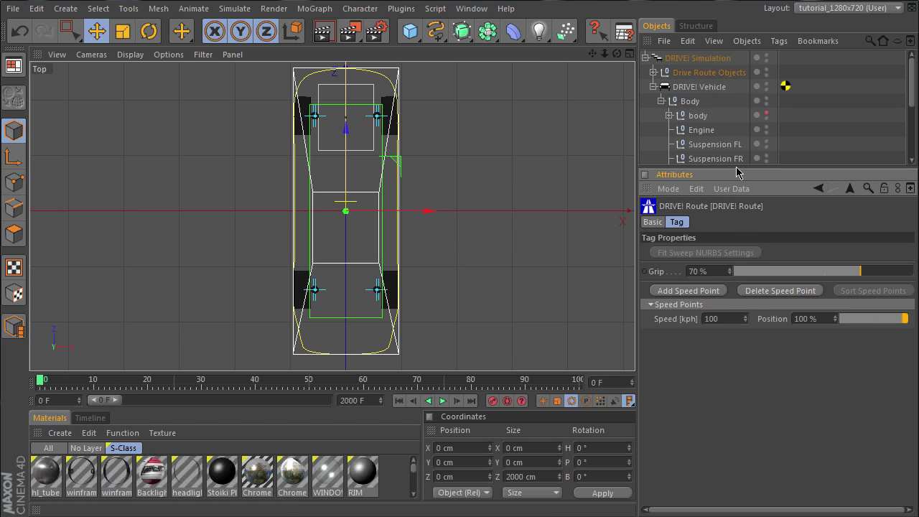
Step: Extend the route by setting the Z position of its end point at the 100 speed sign to 5000 cm
{"action": "left_click_drag", "start_coordinate": [734, 169], "coordinate": [750, 313]}
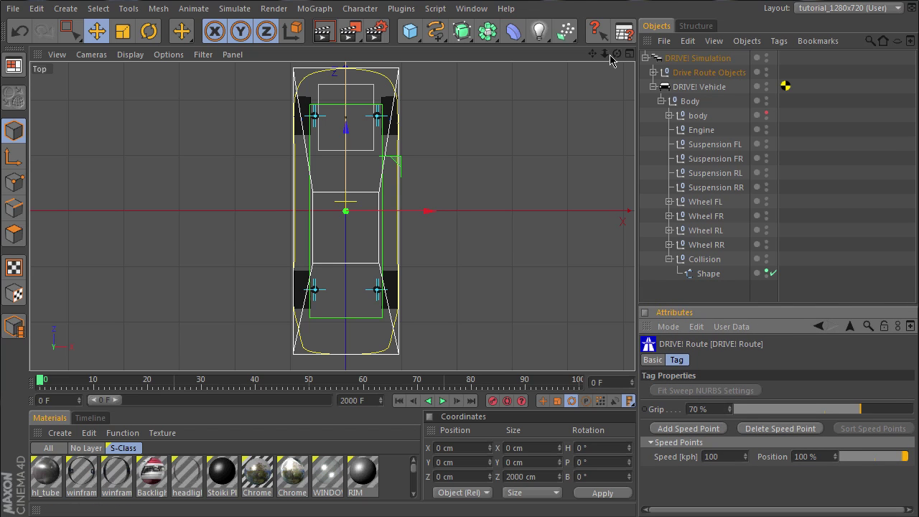
{"action": "mouse_move", "coordinate": [606, 54]}
{"action": "left_mouse_down"}
{"action": "mouse_move", "coordinate": [599, 72]}
{"action": "mouse_move", "coordinate": [622, 132]}
{"action": "mouse_move", "coordinate": [596, 198]}
{"action": "mouse_move", "coordinate": [635, 375]}
{"action": "left_mouse_up"}
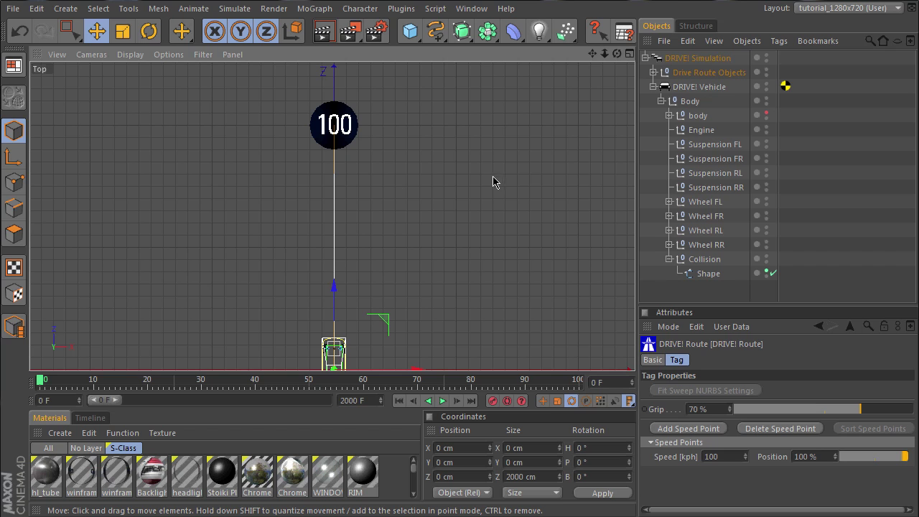
{"action": "left_click", "coordinate": [16, 183]}
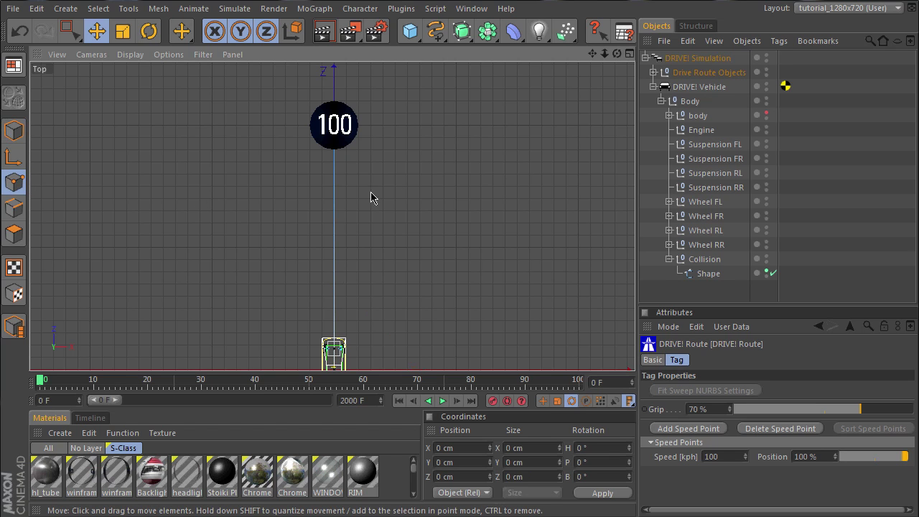
{"action": "left_click", "coordinate": [334, 126]}
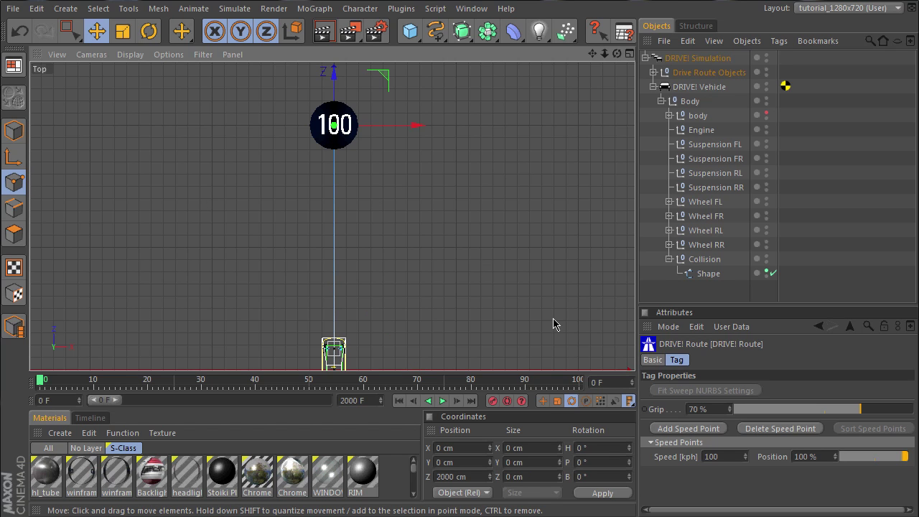
{"action": "left_click", "coordinate": [433, 478]}
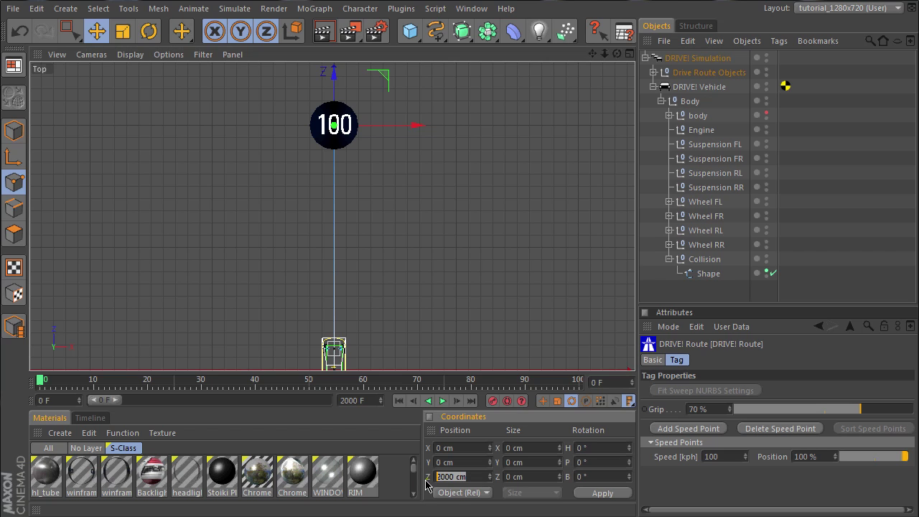
{"action": "type", "text": "5000"}
{"action": "key", "text": "Return"}
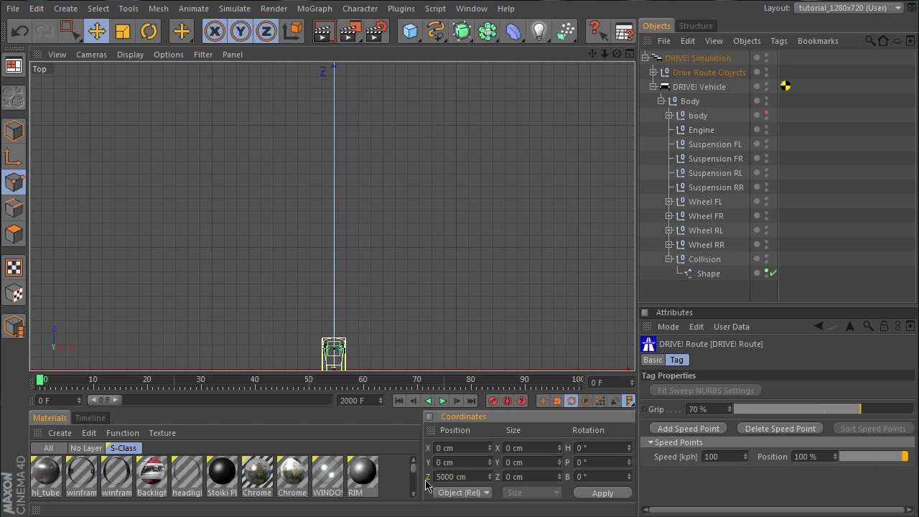
{"action": "left_click_drag", "start_coordinate": [604, 54], "coordinate": [631, 370]}
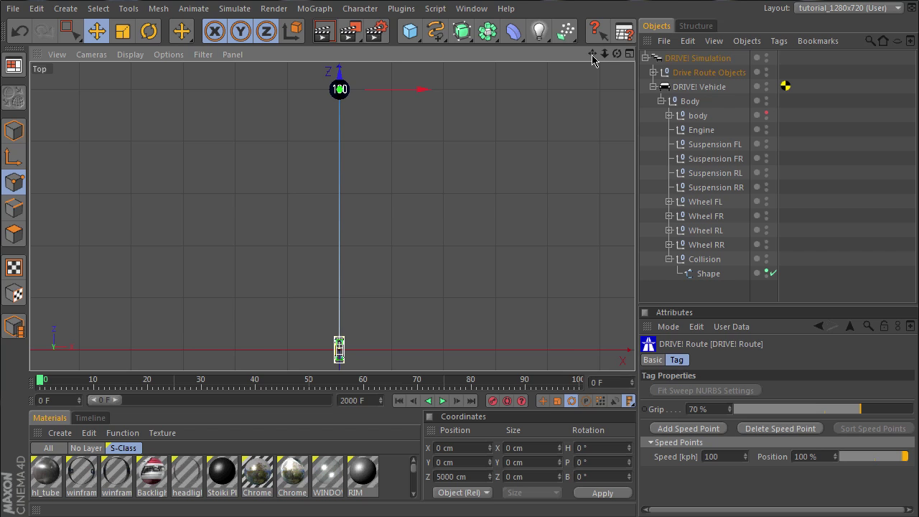
Step: Create a collision box in the DRIVE! Simulation object with a size of 100 × 90 × 66 cm
{"action": "left_click", "coordinate": [653, 87]}
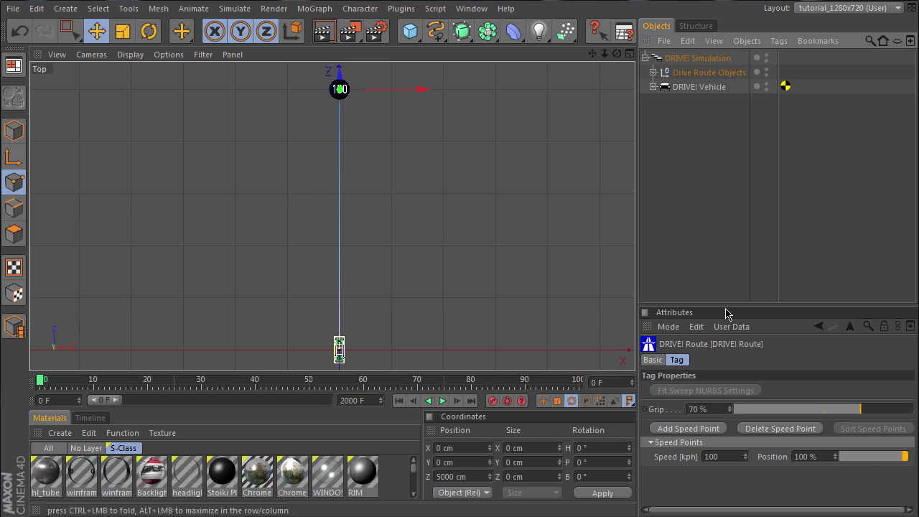
{"action": "left_click_drag", "start_coordinate": [726, 305], "coordinate": [733, 234]}
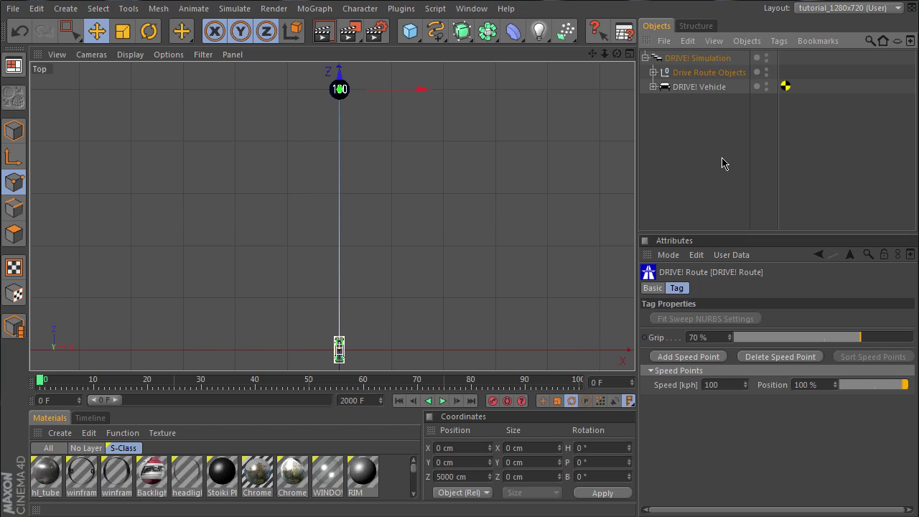
{"action": "left_click", "coordinate": [706, 59]}
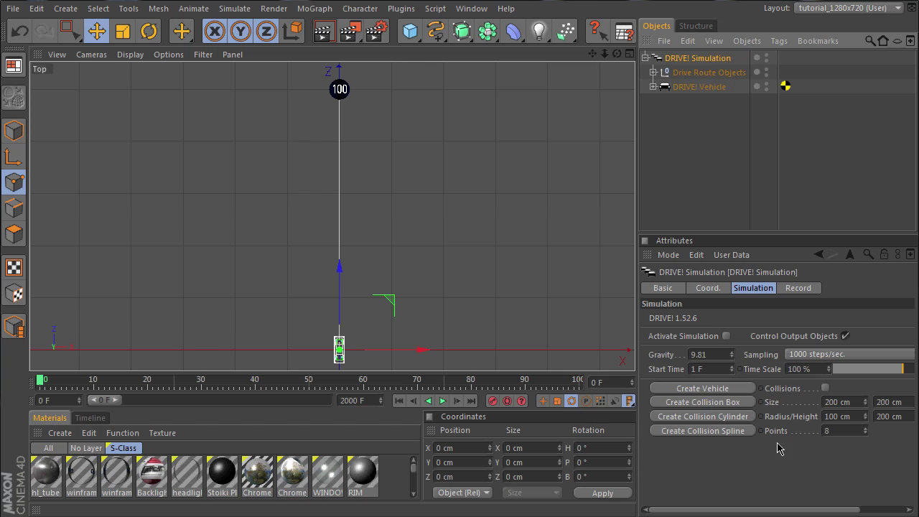
{"action": "left_click_drag", "start_coordinate": [786, 510], "coordinate": [821, 504]}
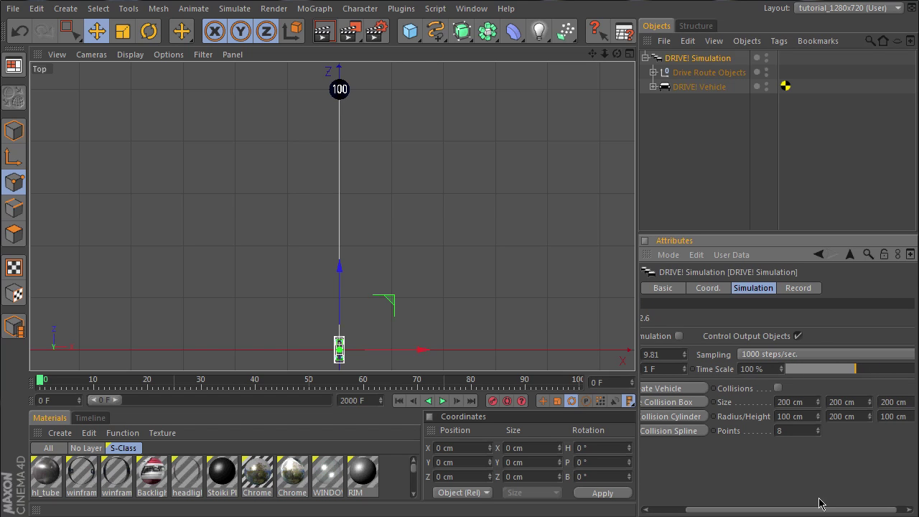
{"action": "left_click", "coordinate": [814, 403]}
{"action": "type", "text": "100"}
{"action": "left_click", "coordinate": [842, 401]}
{"action": "type", "text": "90"}
{"action": "key", "text": "Tab"}
{"action": "type", "text": "66"}
{"action": "left_click", "coordinate": [693, 402]}
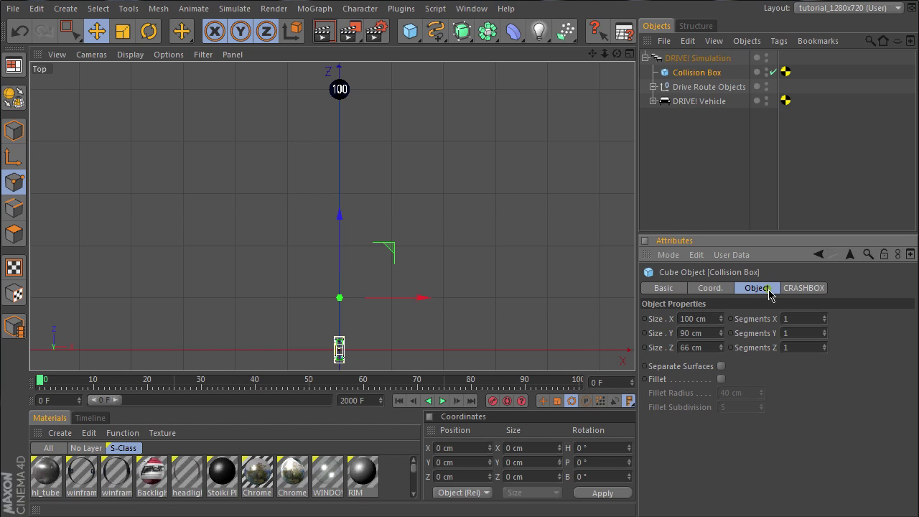
Step: Examine the general and output settings of the collision box's CRASHBOX tag
{"action": "left_click", "coordinate": [787, 72]}
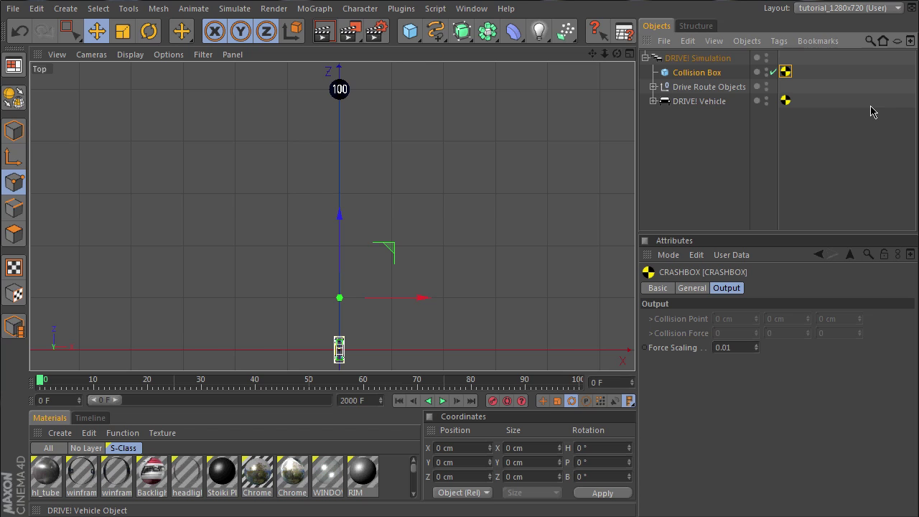
{"action": "left_click", "coordinate": [693, 288]}
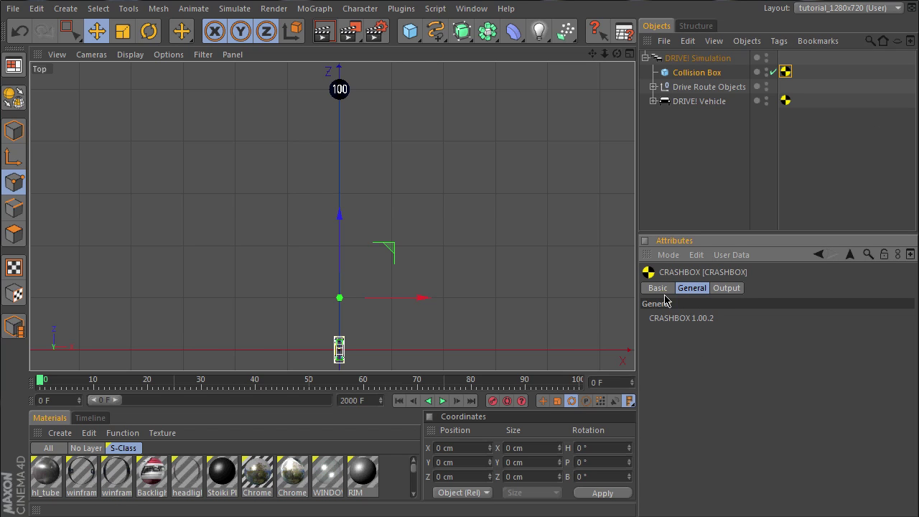
{"action": "left_click", "coordinate": [726, 289]}
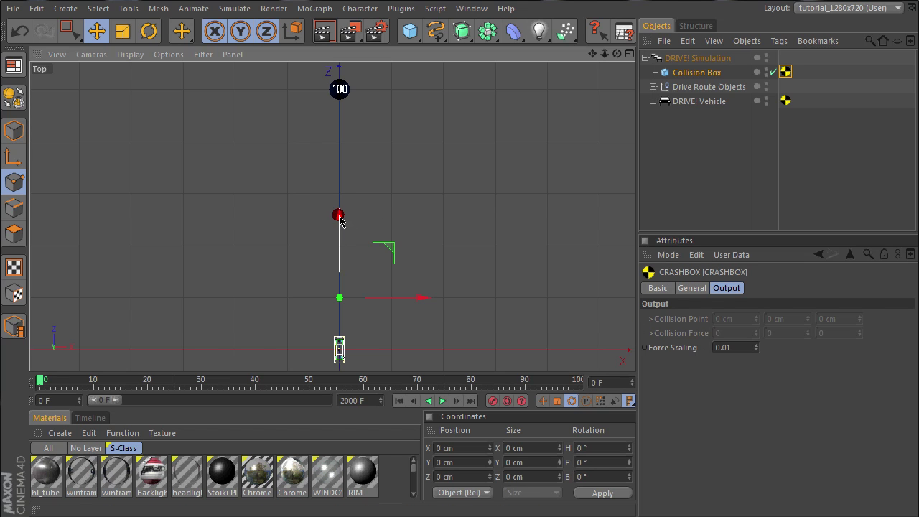
Step: Move the collision box along Z towards the route's end and offset it in negative X until its edge meets the route line
{"action": "left_click_drag", "start_coordinate": [339, 216], "coordinate": [343, 78]}
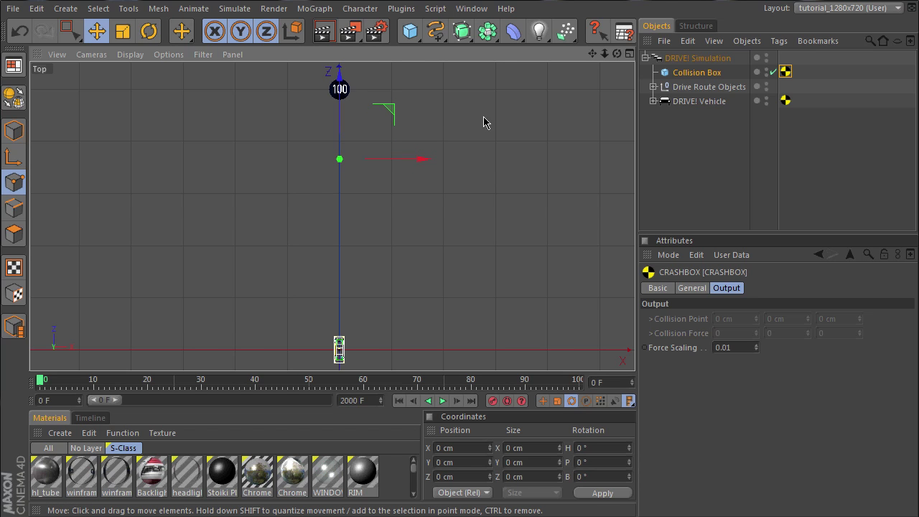
{"action": "left_click_drag", "start_coordinate": [604, 53], "coordinate": [632, 369]}
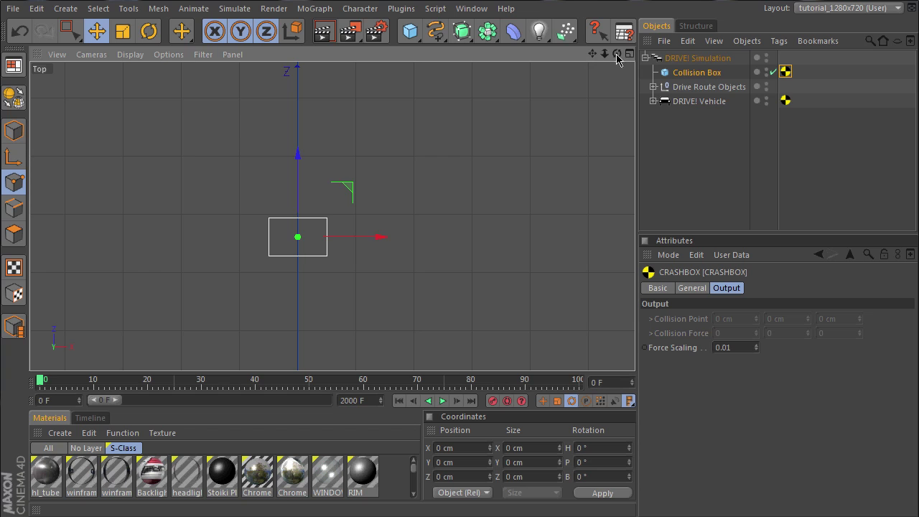
{"action": "left_click_drag", "start_coordinate": [605, 53], "coordinate": [625, 101]}
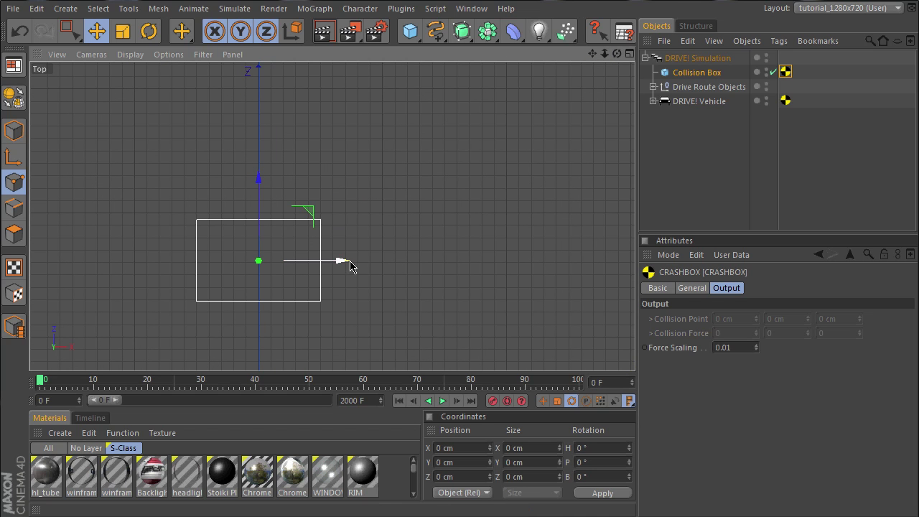
{"action": "left_click_drag", "start_coordinate": [340, 261], "coordinate": [279, 260]}
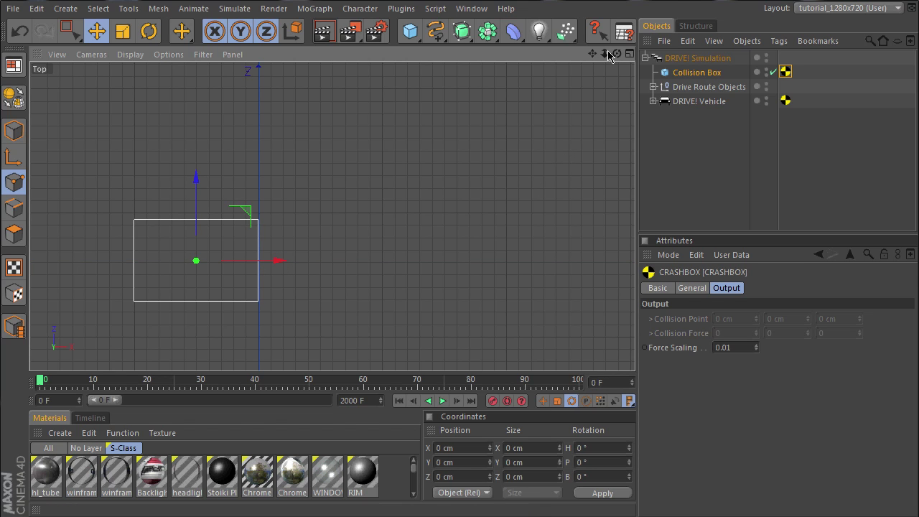
{"action": "scroll", "coordinate": [330, 213], "scroll_direction": "down", "scroll_amount": 5}
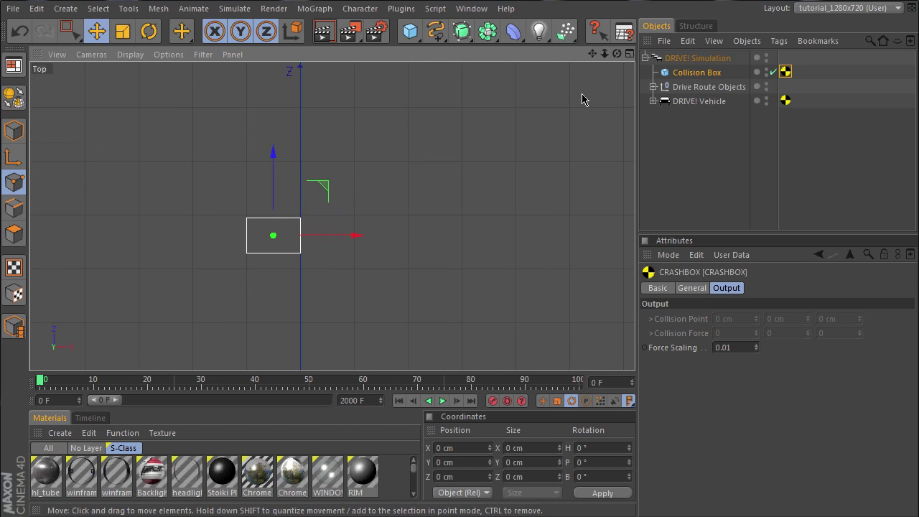
{"action": "left_click_drag", "start_coordinate": [593, 54], "coordinate": [634, 371]}
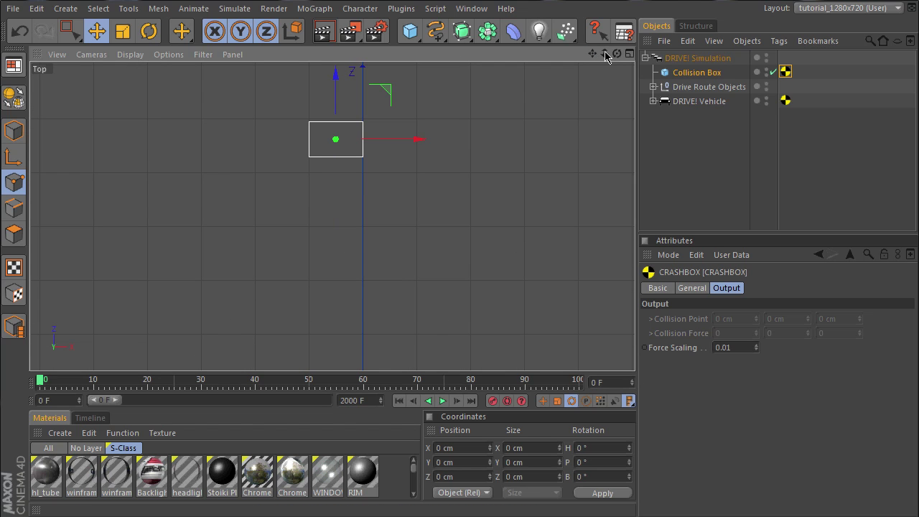
{"action": "left_click_drag", "start_coordinate": [605, 56], "coordinate": [638, 377]}
{"action": "left_click", "coordinate": [425, 290]}
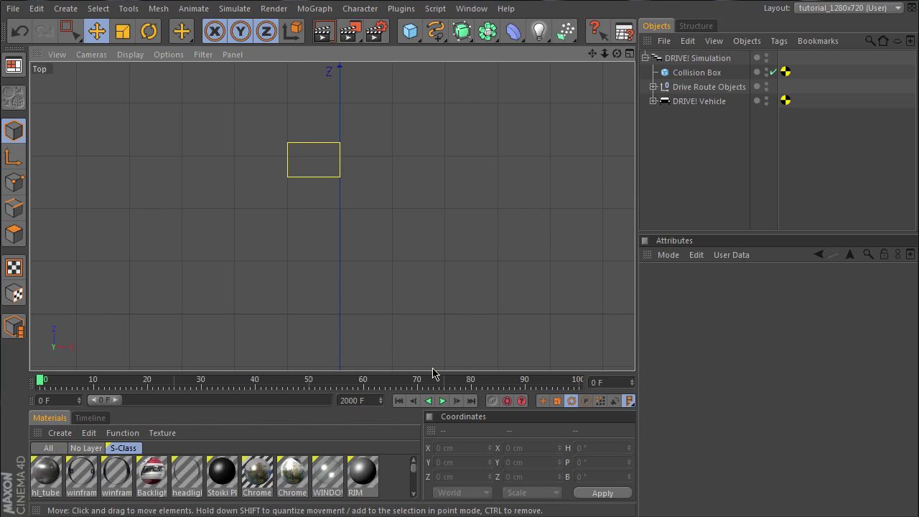
Step: Run the crash simulation until the vehicle has hit the collision box, stop it, and inspect the impact area up close from above
{"action": "left_click", "coordinate": [442, 401]}
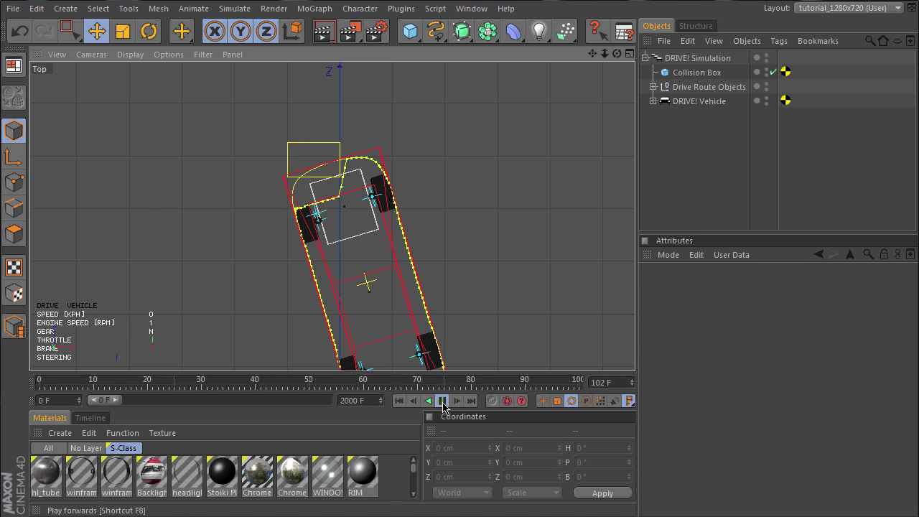
{"action": "left_click", "coordinate": [442, 400]}
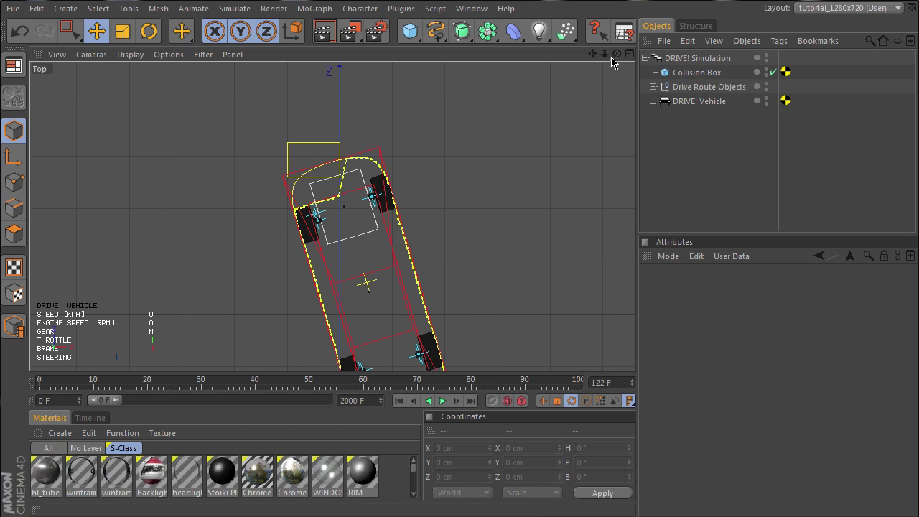
{"action": "left_click_drag", "start_coordinate": [604, 54], "coordinate": [633, 371]}
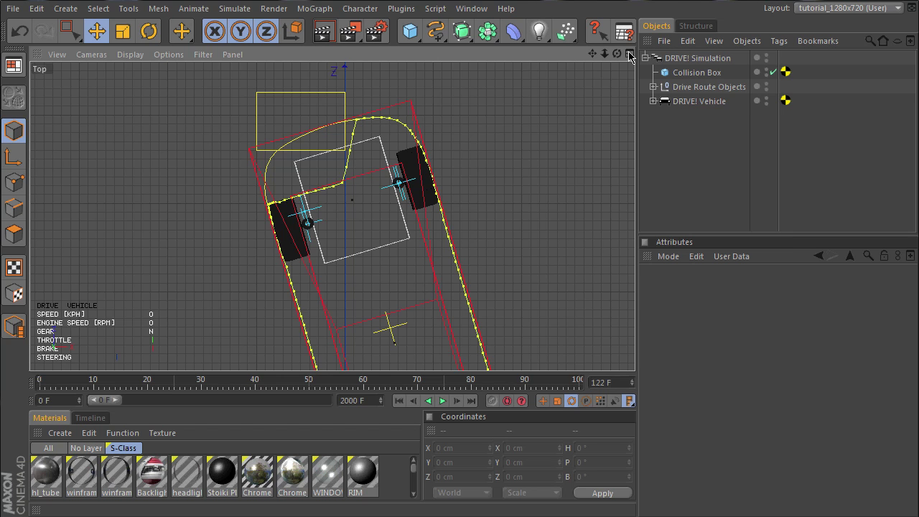
Step: Make the hidden body geometry inside the DRIVE! Vehicle's Body group visible in the viewport
{"action": "left_click", "coordinate": [653, 101]}
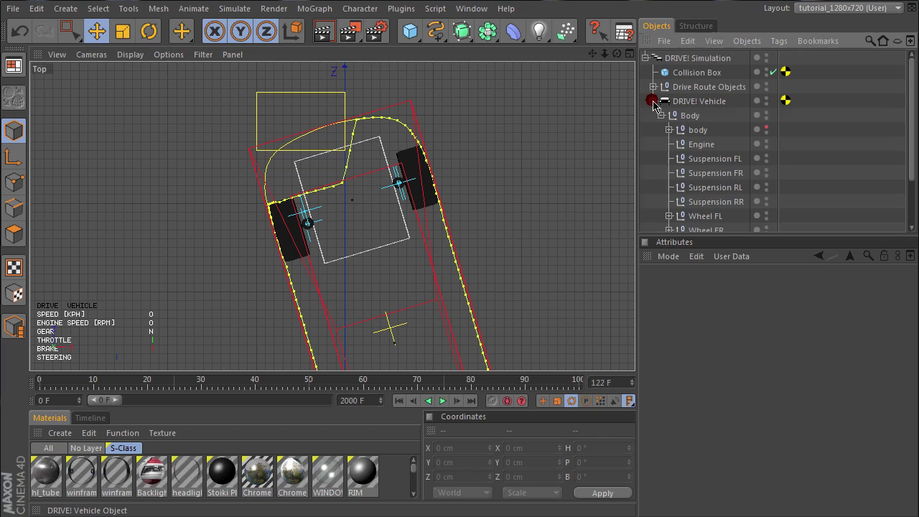
{"action": "left_click", "coordinate": [766, 128]}
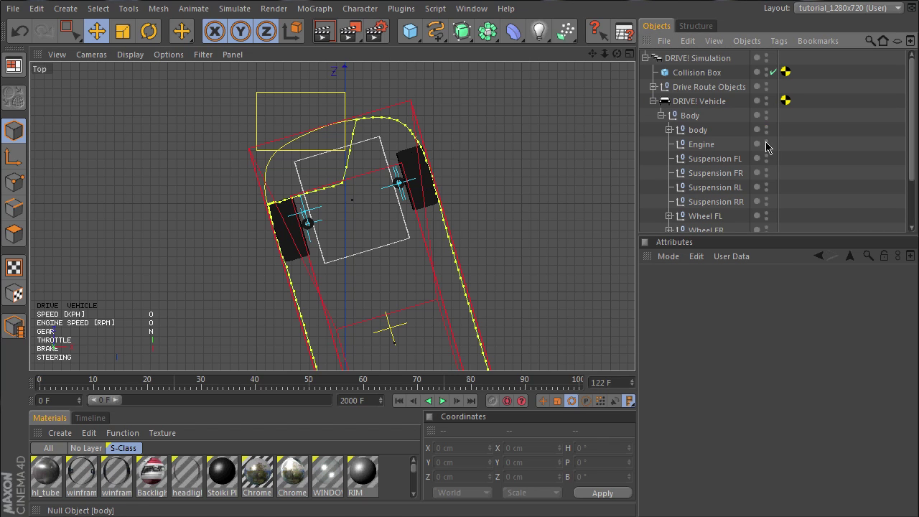
{"action": "left_click", "coordinate": [765, 143]}
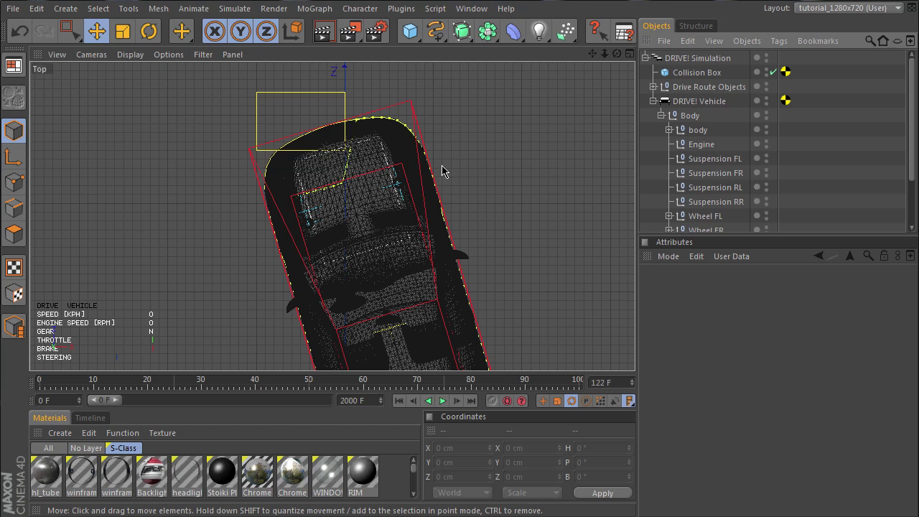